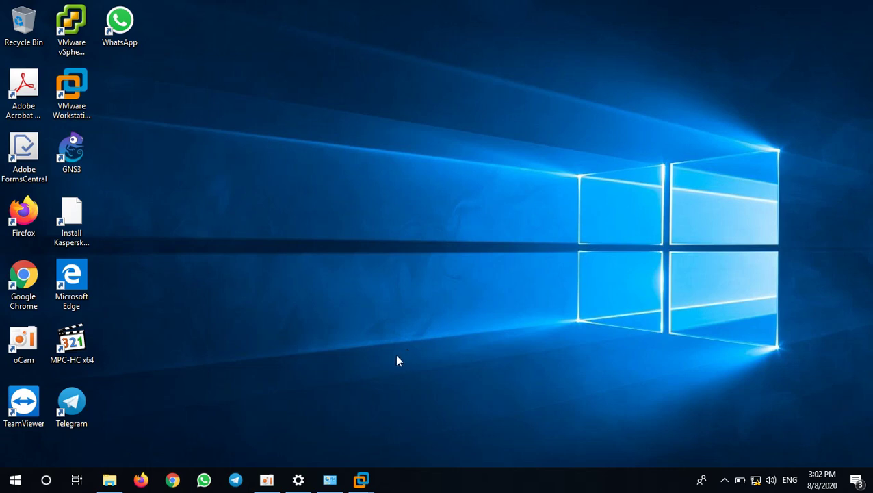
Step: Review the Wi-Fi and the Loopbak1 and Loopback2 adapters in Network Connections, then hide it
click(335, 483)
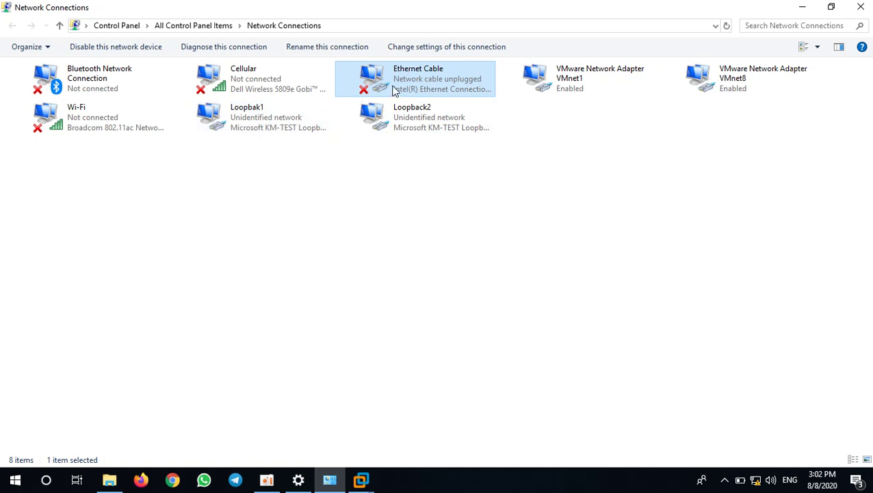
click(89, 118)
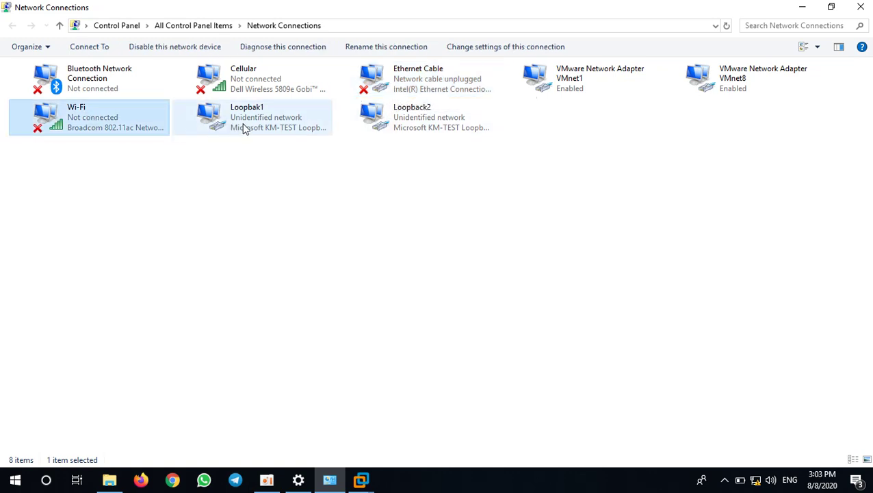
drag(528, 174, 240, 110)
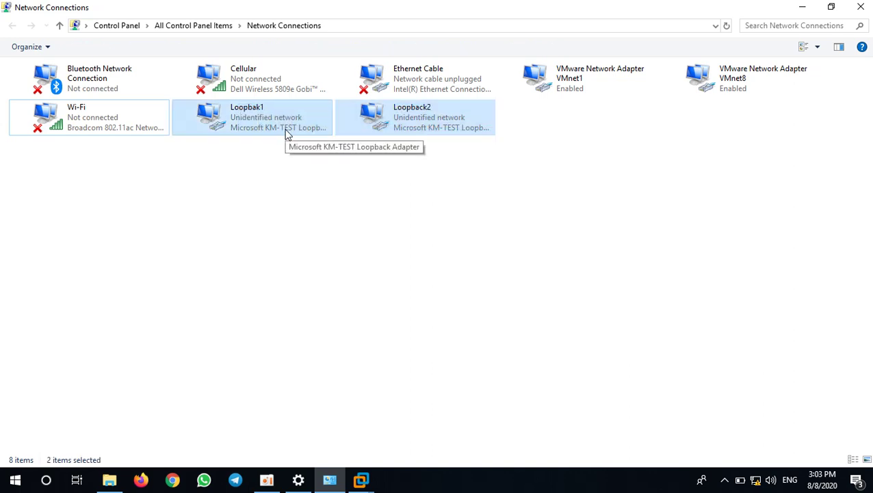
click(565, 223)
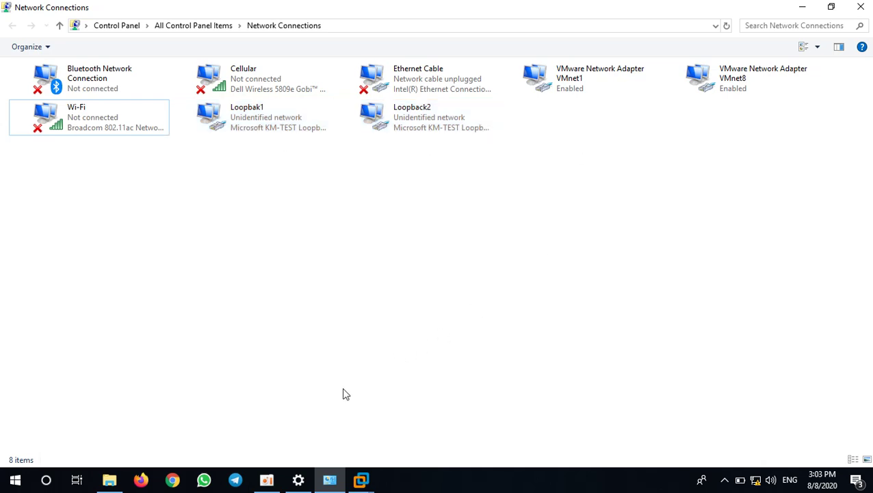
click(802, 8)
Step: Select the GNS3 desktop shortcut and bring VMware Workstation forward on the GNS3 VM
click(74, 147)
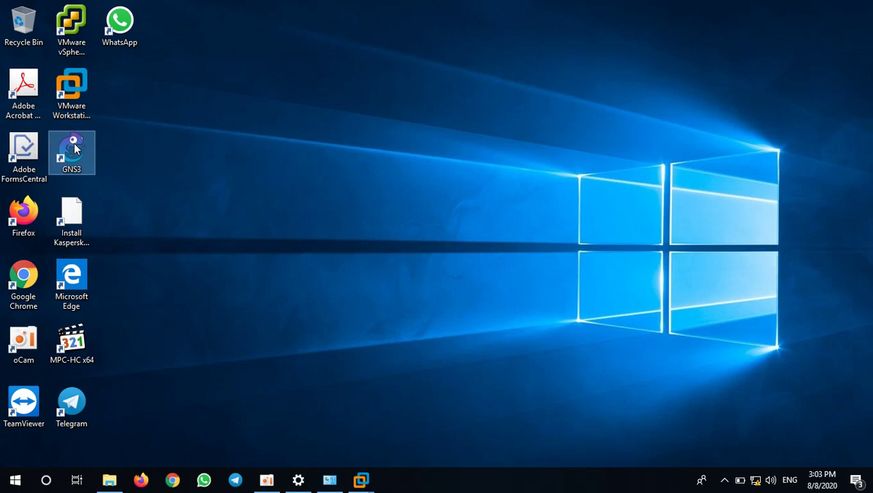
click(75, 147)
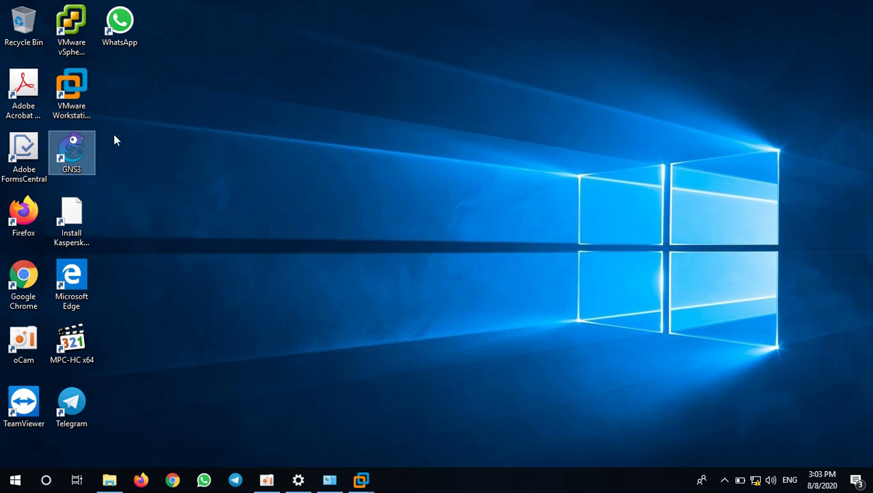
click(362, 480)
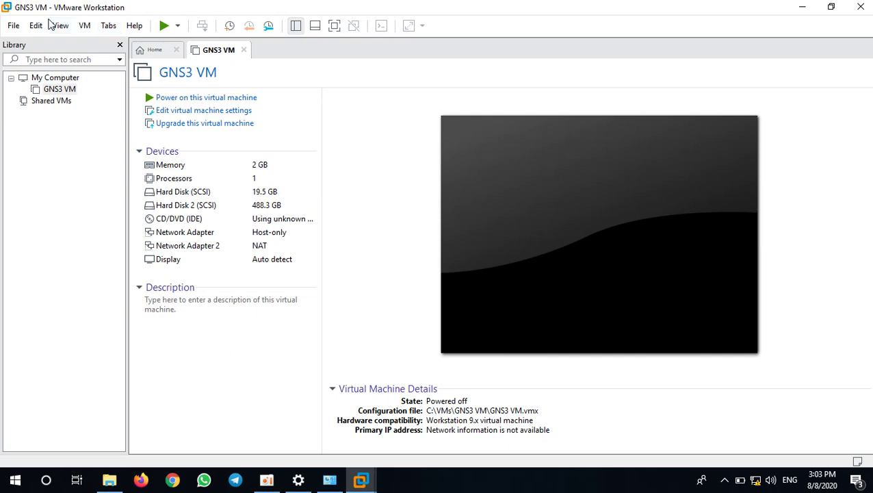
Step: Open the GNS3 VM's Settings from its right-click menu in the Library
click(53, 58)
click(59, 89)
right_click(51, 92)
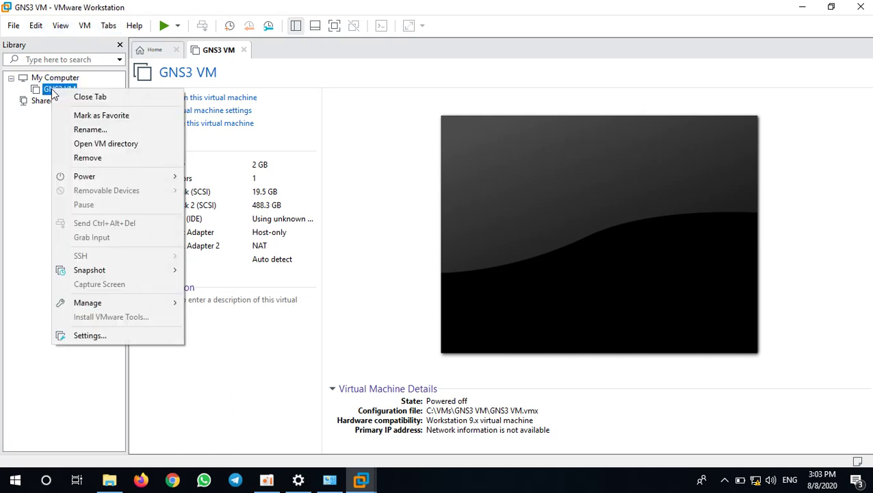
click(87, 340)
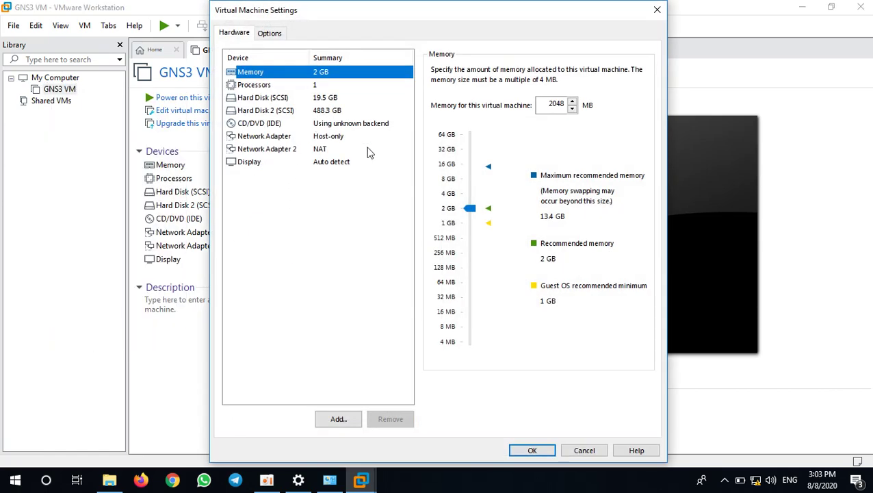
Step: Compare Network Adapter (Host-only) and Network Adapter 2 (NAT), then launch the Add Hardware Wizard
click(318, 139)
click(316, 151)
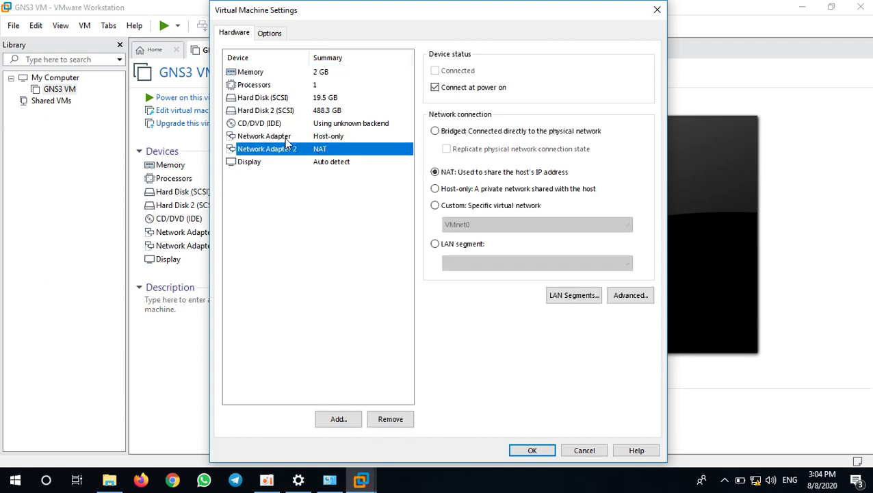
click(284, 138)
click(294, 154)
click(338, 419)
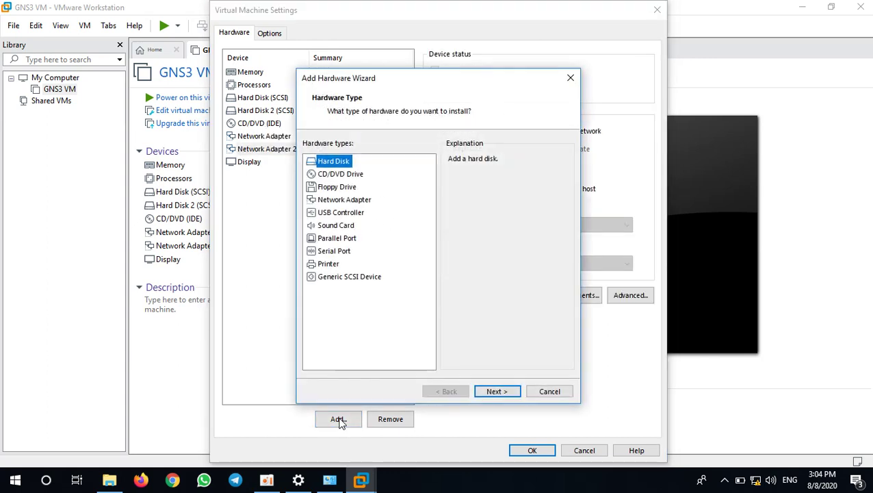
Step: Add a Network Adapter in the wizard, creating Network Adapter 3 set to NAT
click(340, 201)
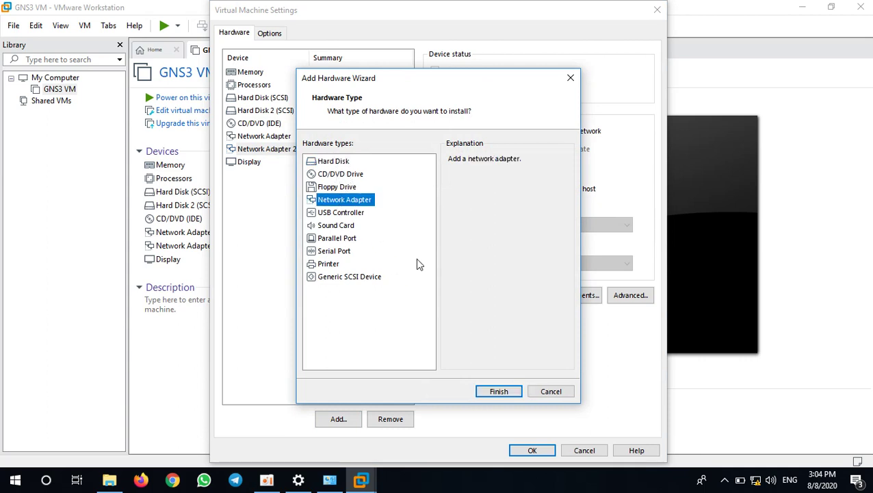
click(498, 389)
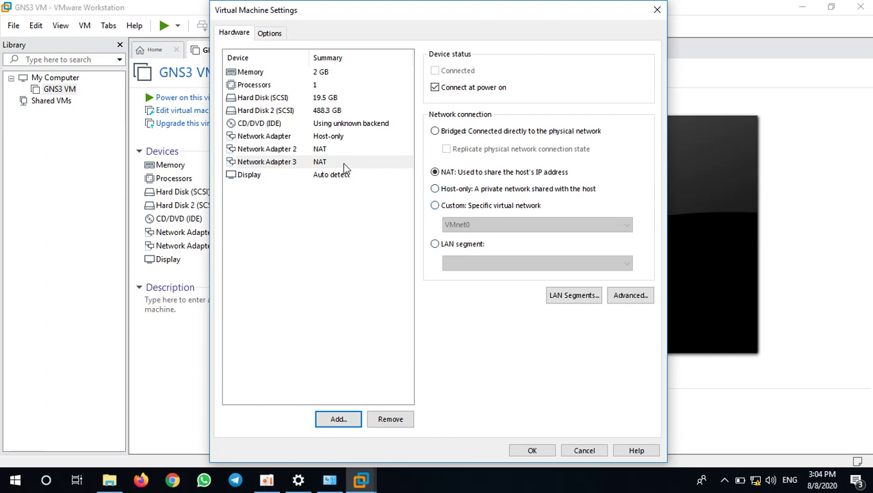
Step: Switch Network Adapter 3 to a custom network and check the Loopbak1 and Loopback2 adapters
click(452, 205)
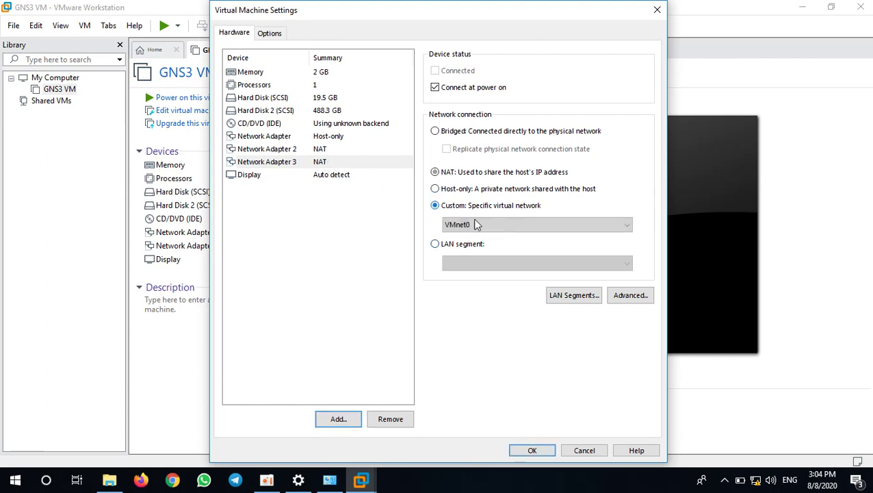
click(329, 479)
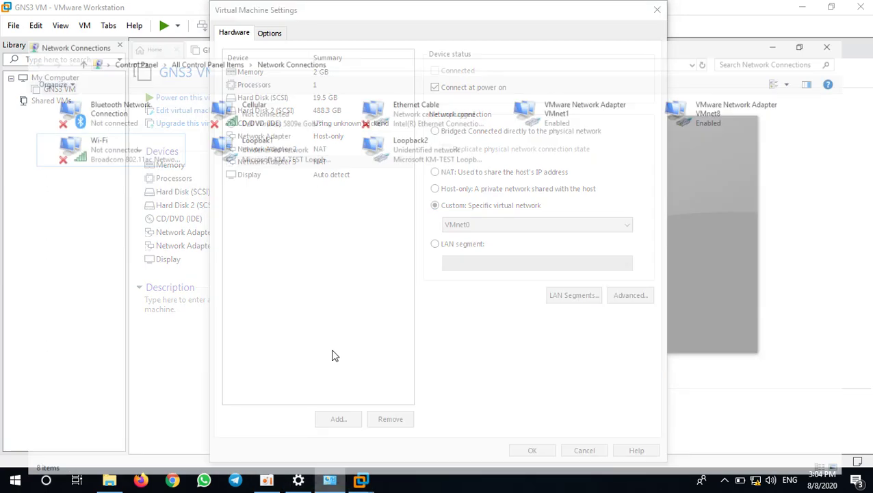
click(252, 121)
click(452, 116)
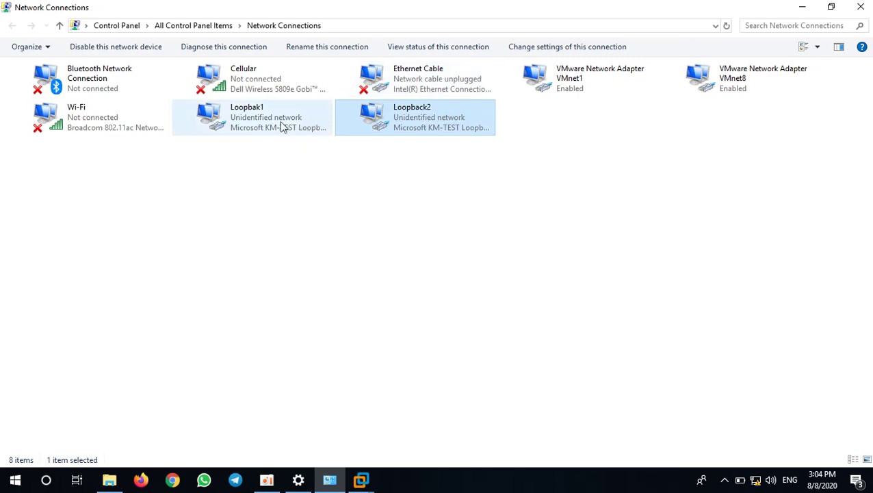
click(253, 127)
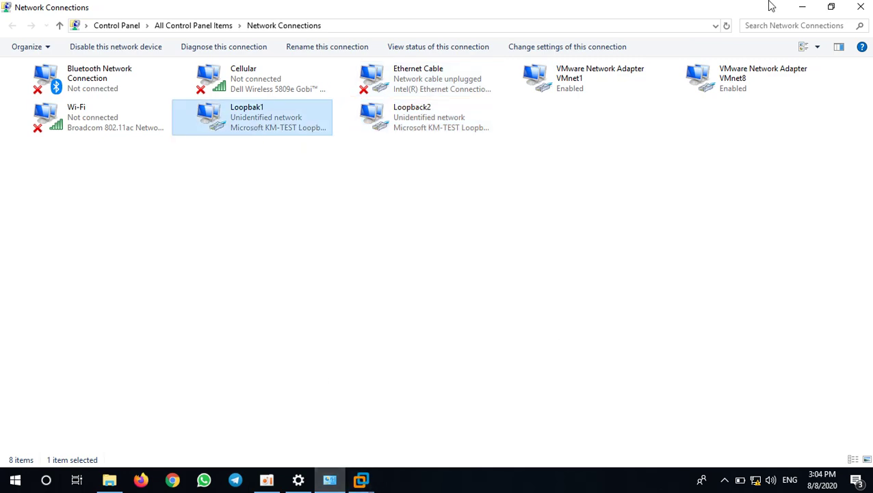
click(803, 8)
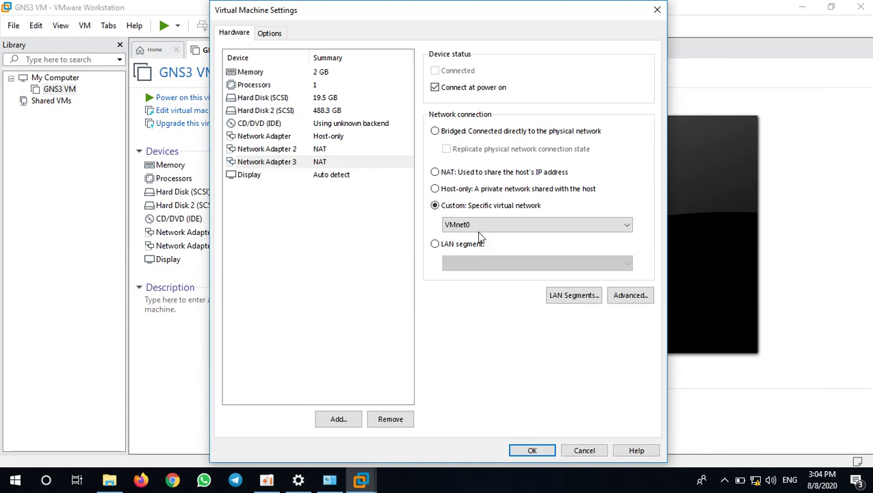
Step: Choose VMnet4 for Network Adapter 3 and save the VM settings with OK
click(460, 228)
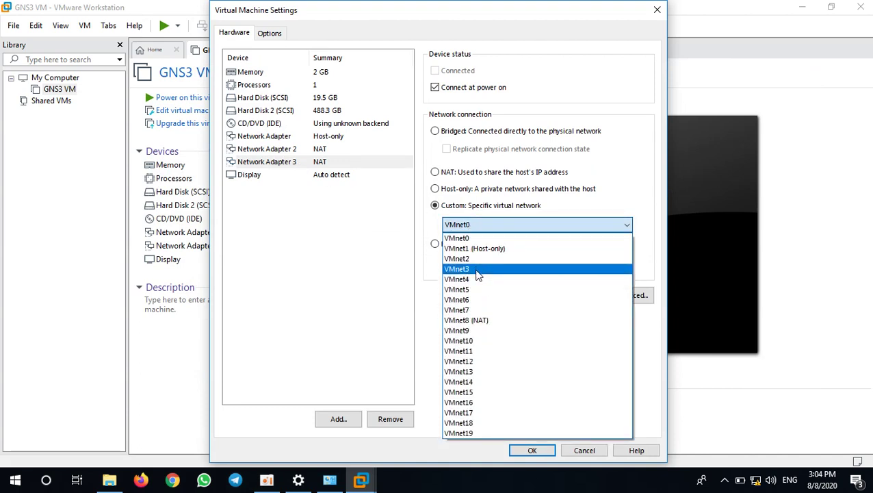
click(476, 280)
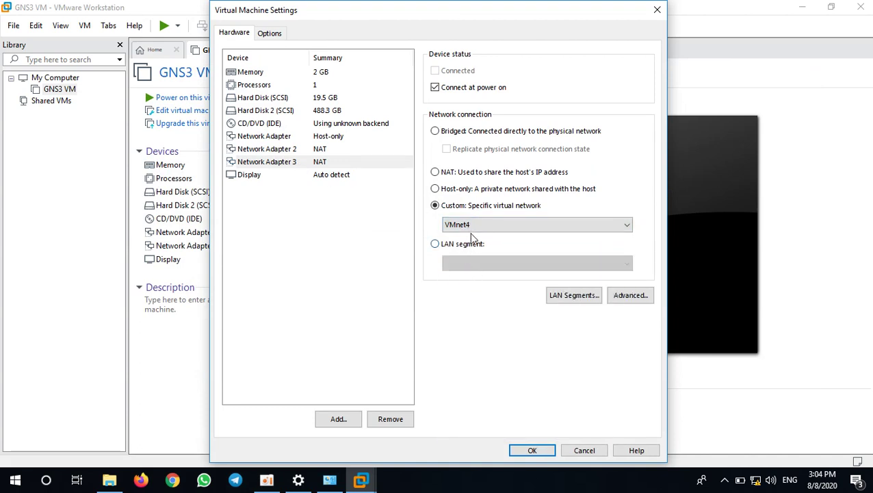
click(330, 482)
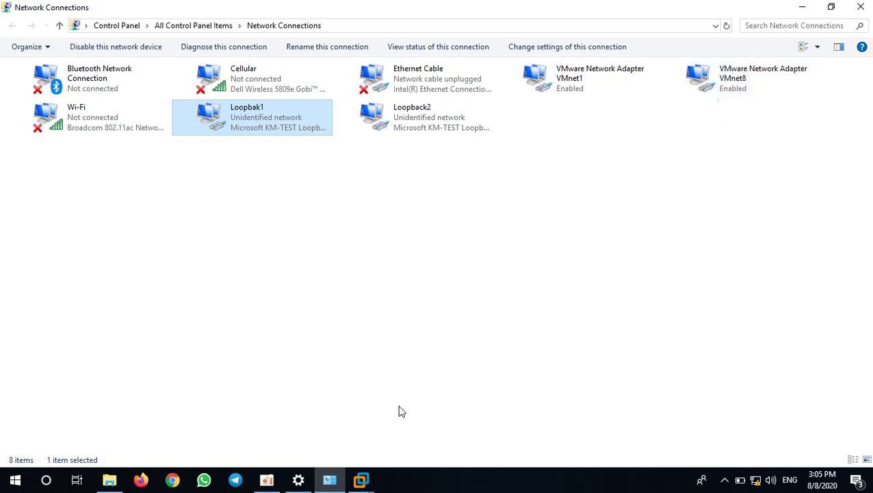
mouse_move(361, 479)
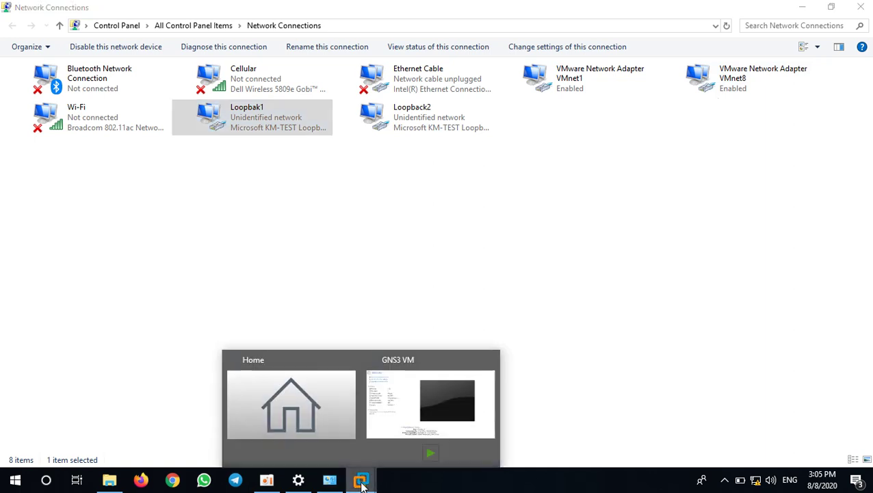
click(397, 422)
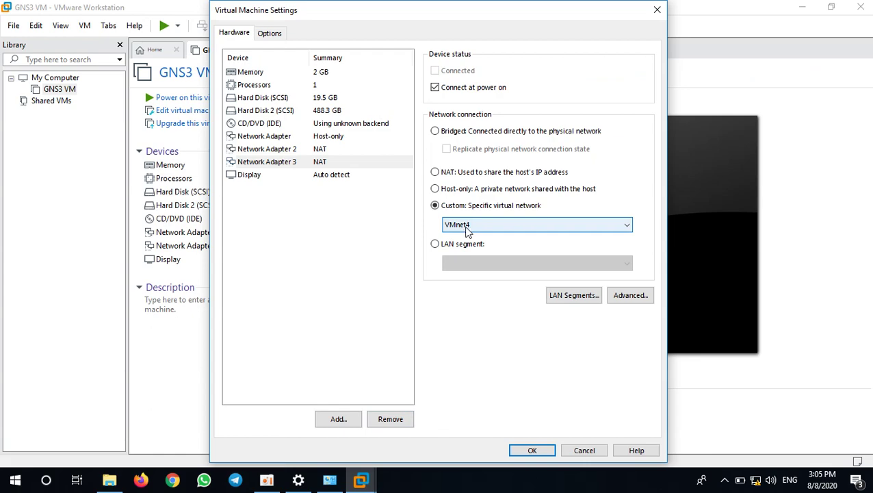
click(532, 450)
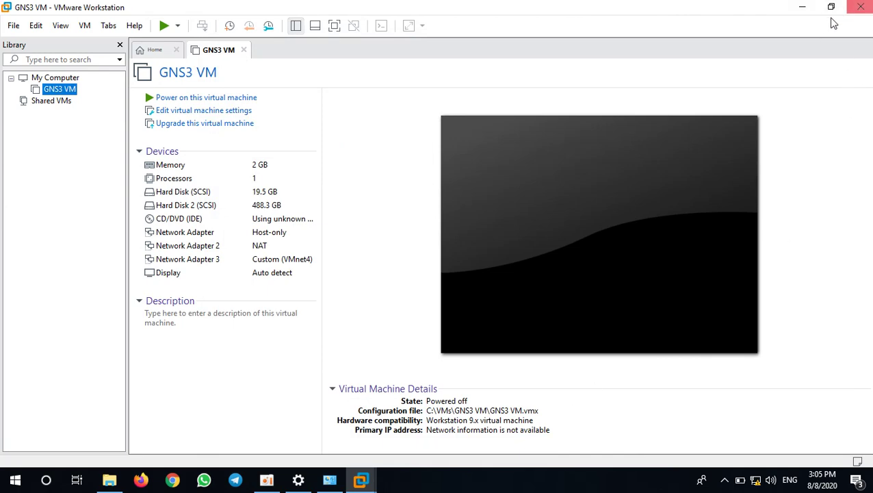
Step: Minimize VMware and Network Connections, launch GNS3, and bring up its Project dialog
click(804, 6)
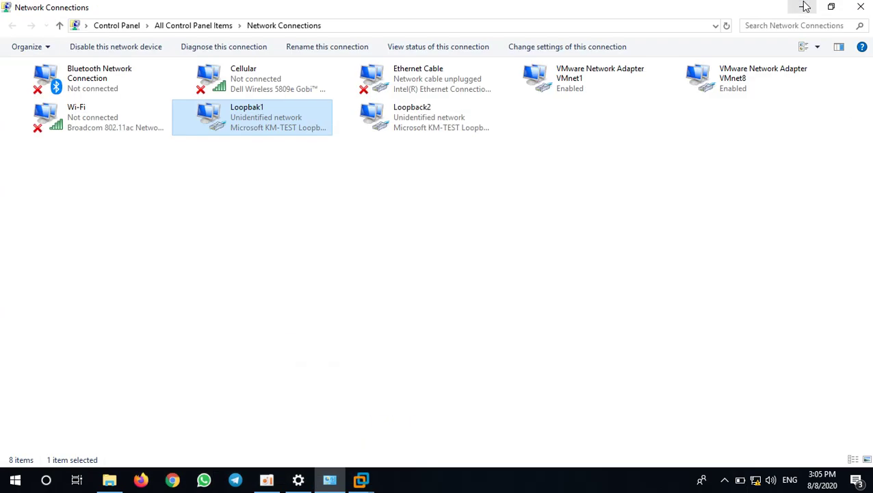
click(803, 6)
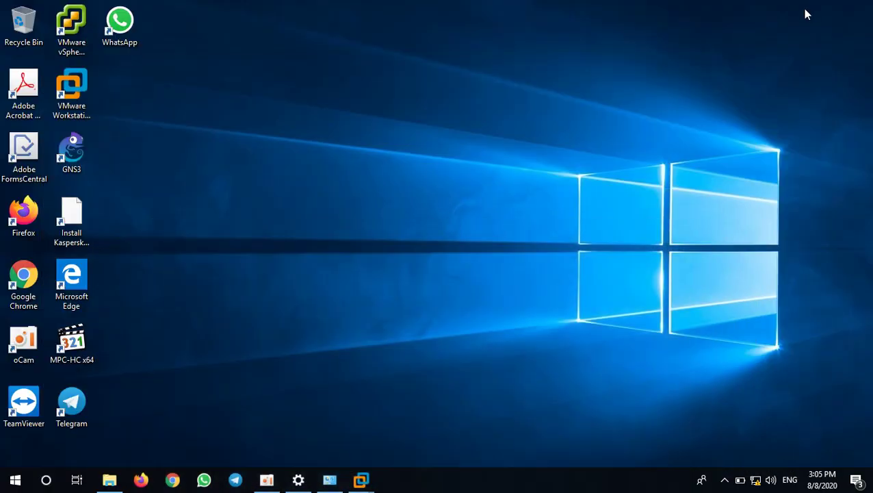
double_click(72, 154)
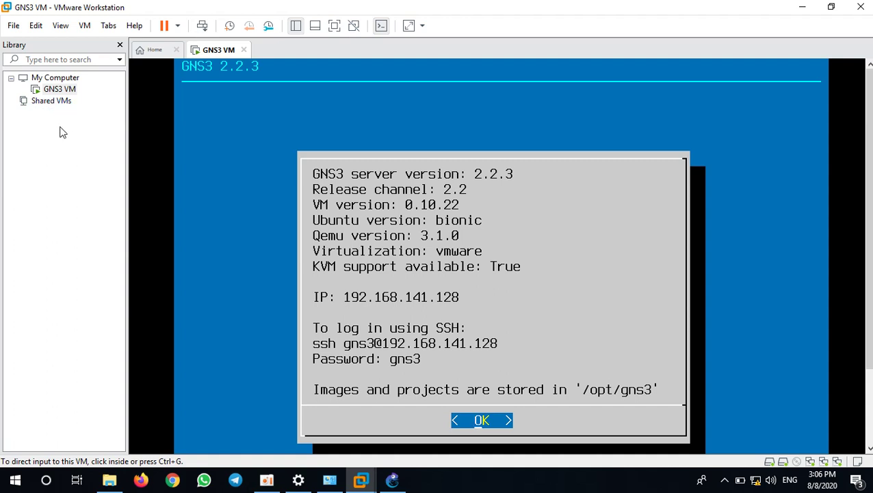
click(395, 483)
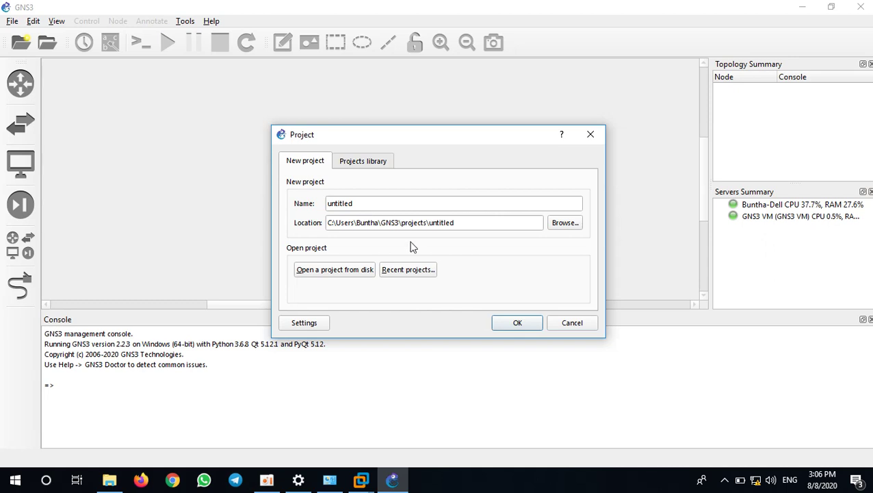
Step: Replace 'untitled' with 'Testing' in the Project dialog's Name field to create the Testing1 project
click(371, 207)
drag(375, 206, 319, 204)
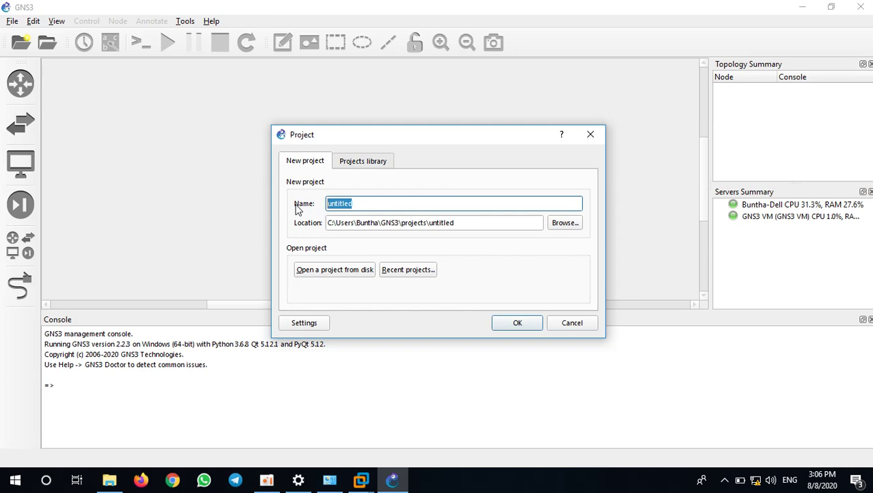
text(Tes)
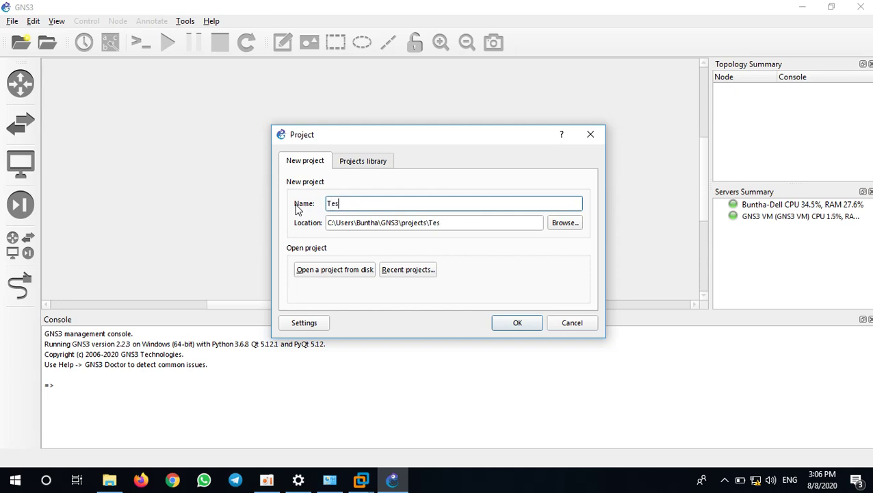
text(ting1)
key(Return)
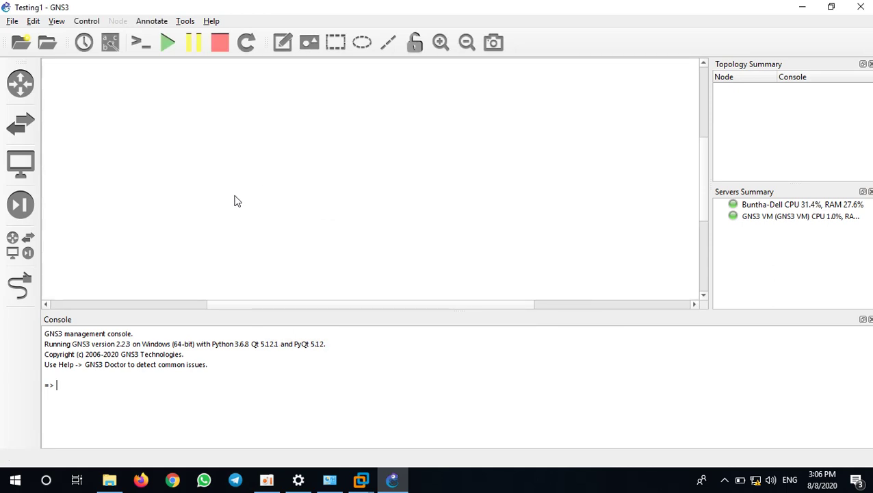
click(27, 84)
Step: Place c7200 router R1 and a Cloud node on the GNS3 VM server into the topology
click(70, 104)
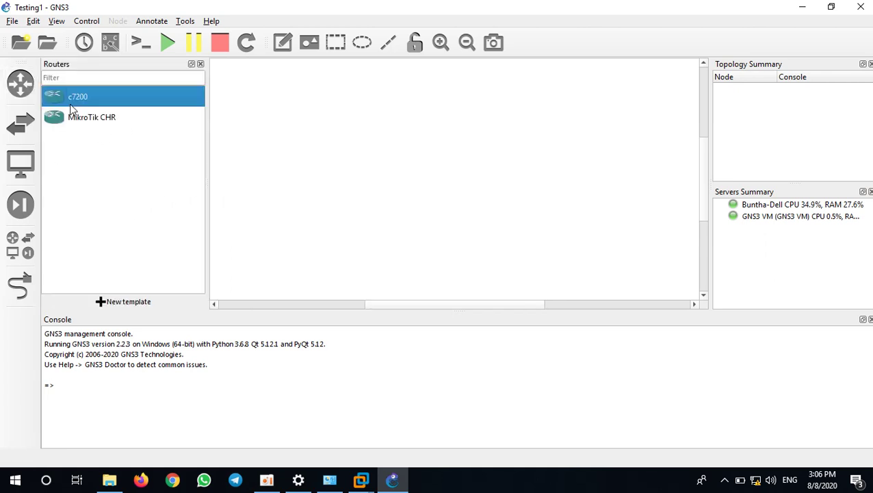
drag(65, 102, 406, 141)
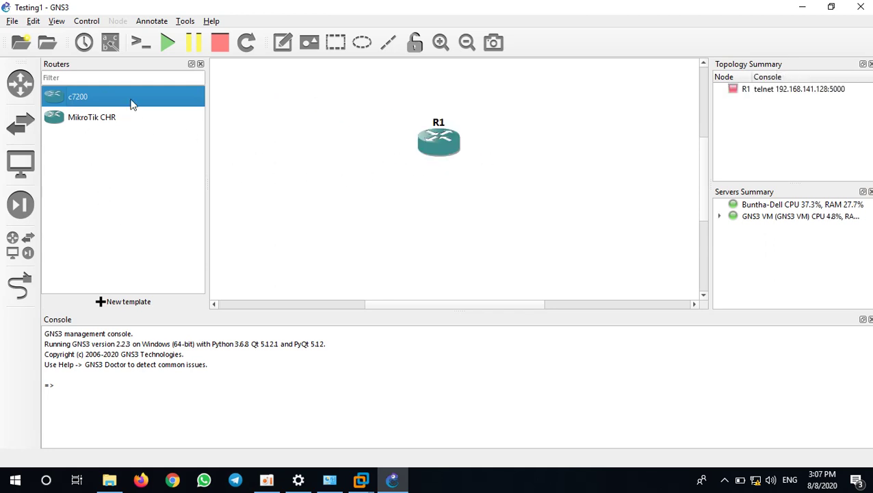
click(26, 255)
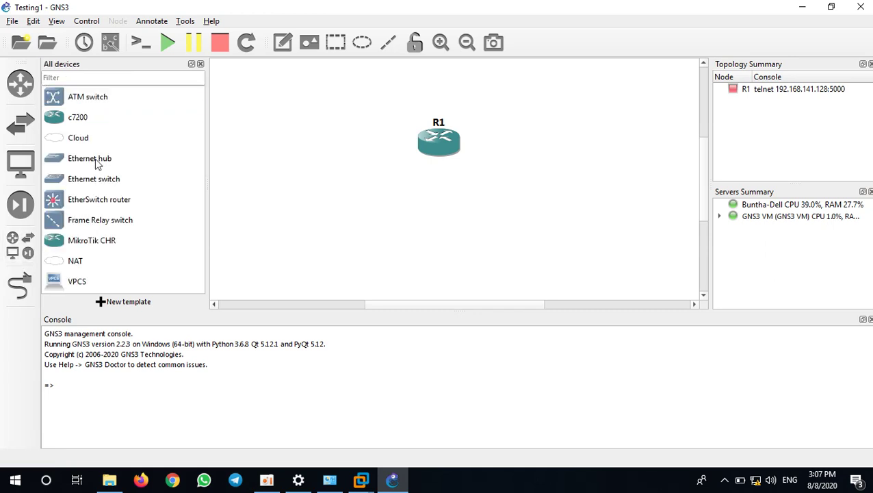
drag(74, 140, 565, 152)
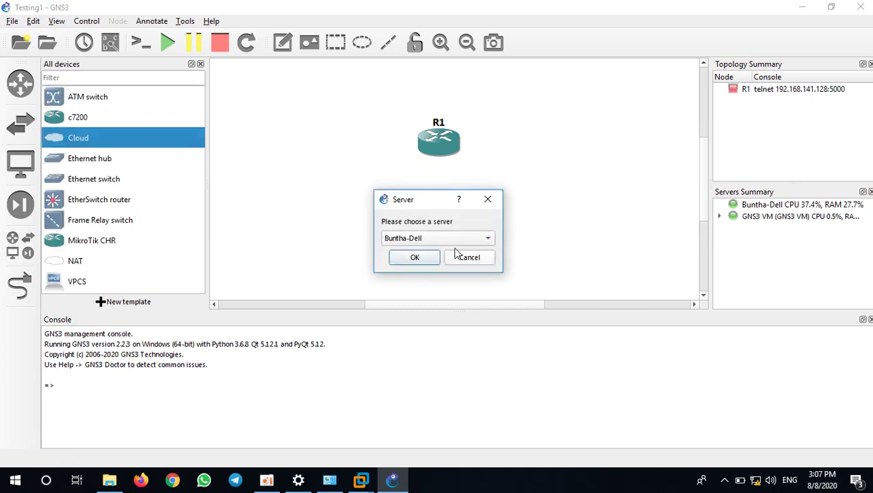
click(428, 238)
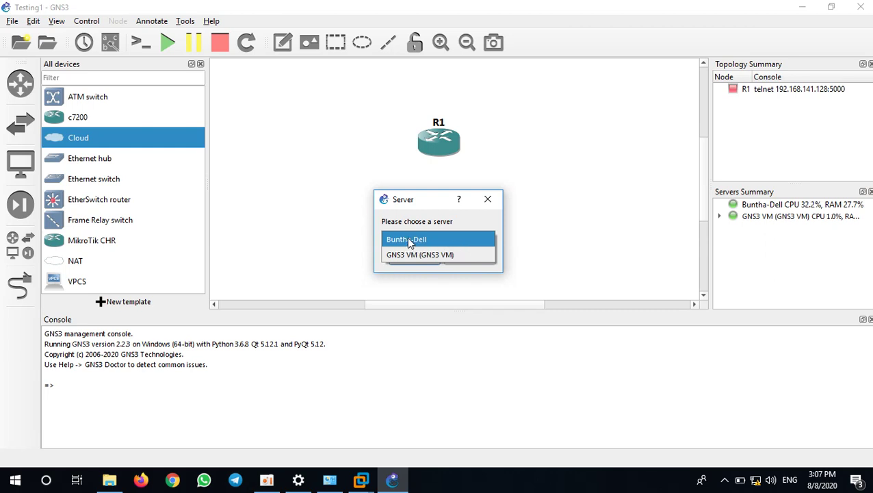
click(444, 264)
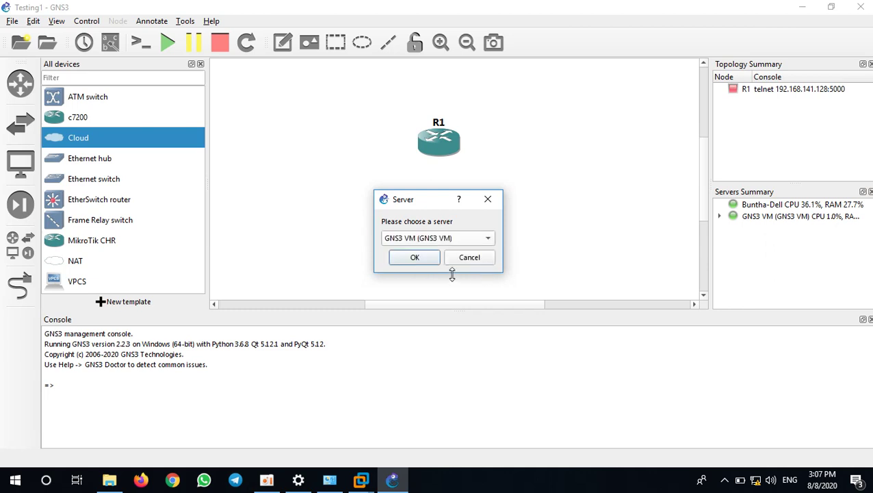
click(423, 260)
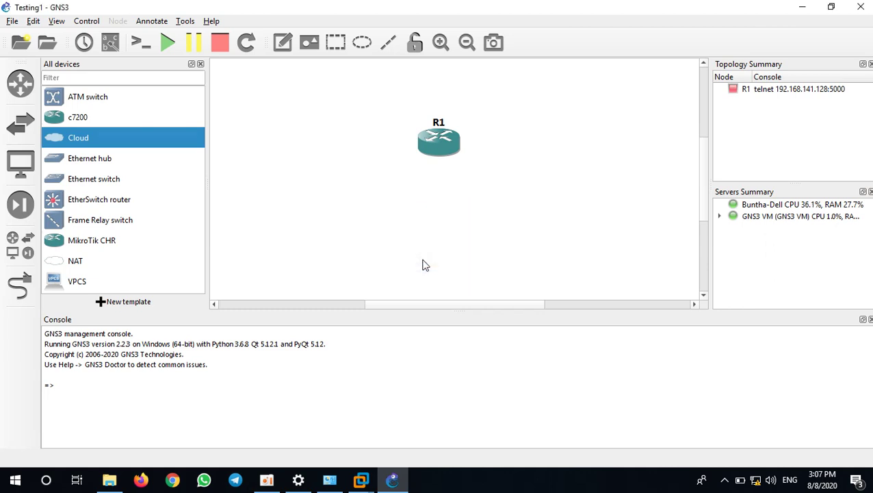
click(200, 64)
Step: Reposition Cloud1 and R1, then link R1's GigabitEthernet0/0 to Cloud1's eth2
drag(563, 179, 512, 136)
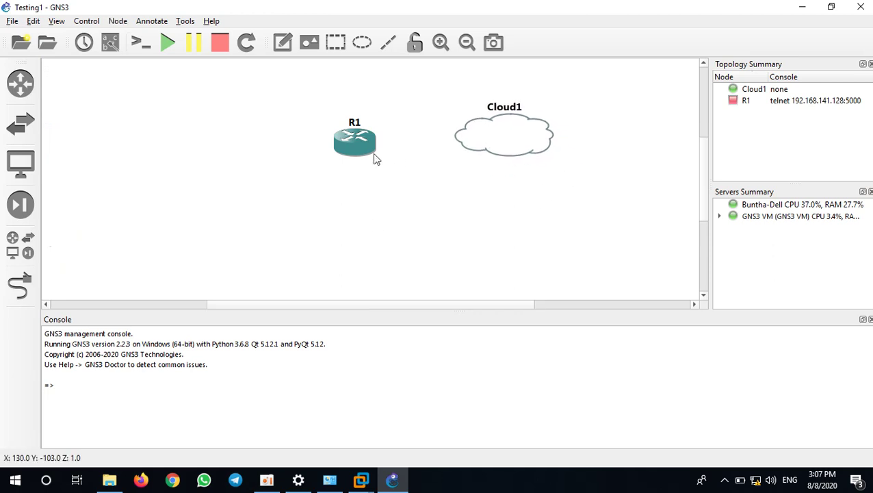
drag(374, 159, 379, 167)
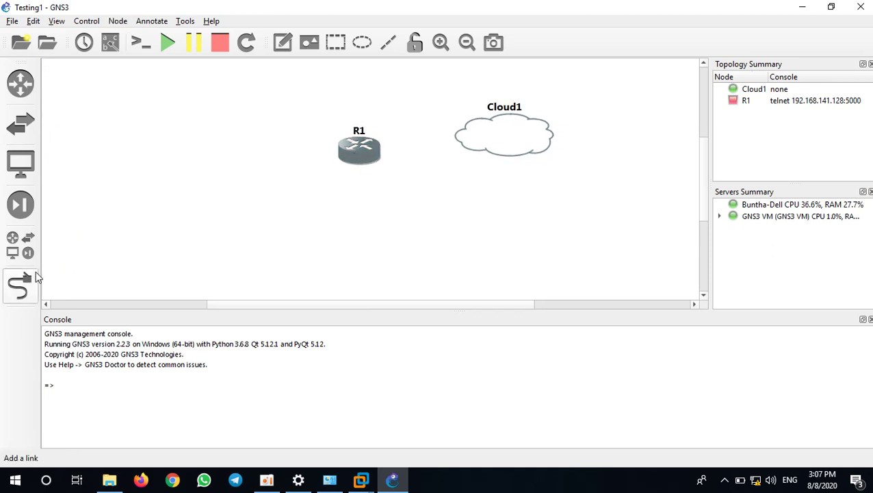
click(23, 286)
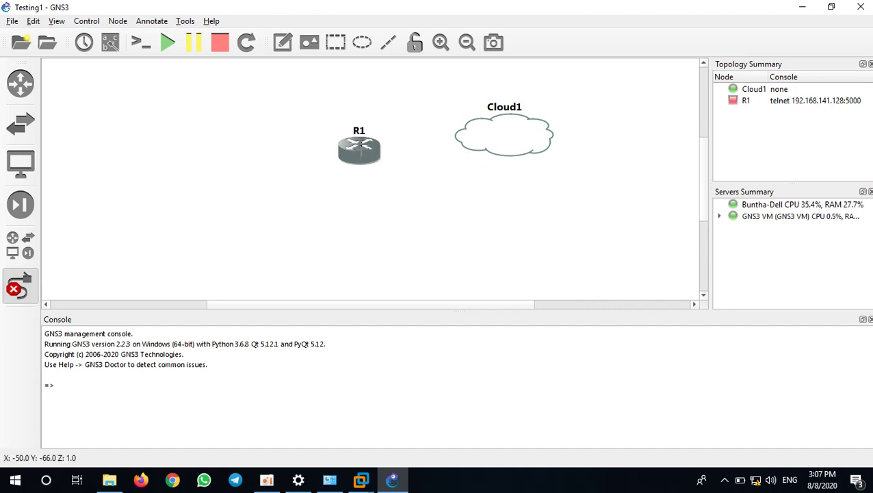
click(362, 149)
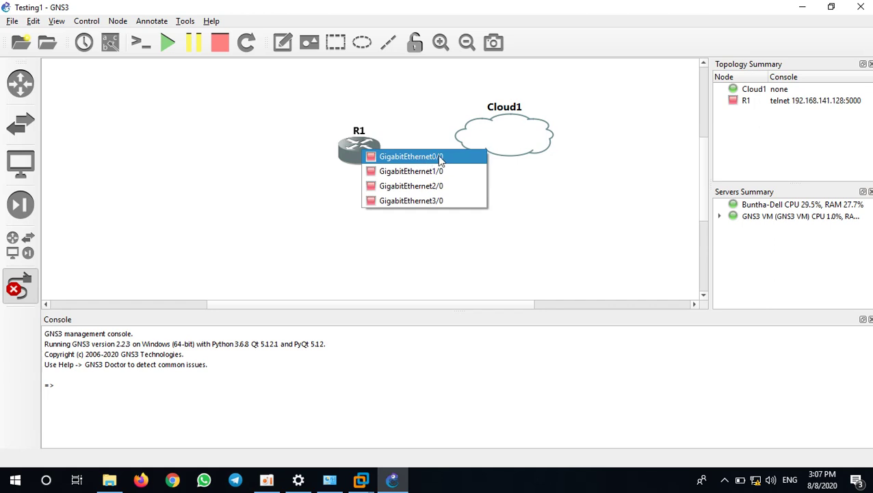
click(436, 158)
click(505, 136)
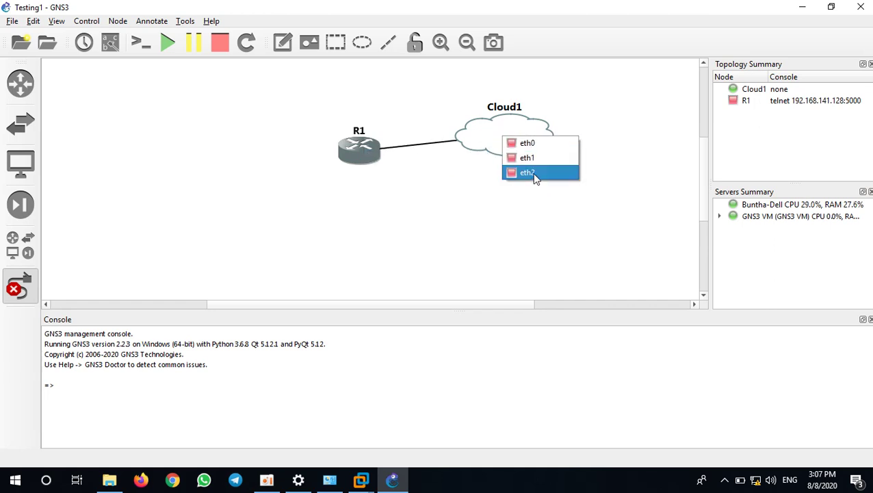
click(536, 175)
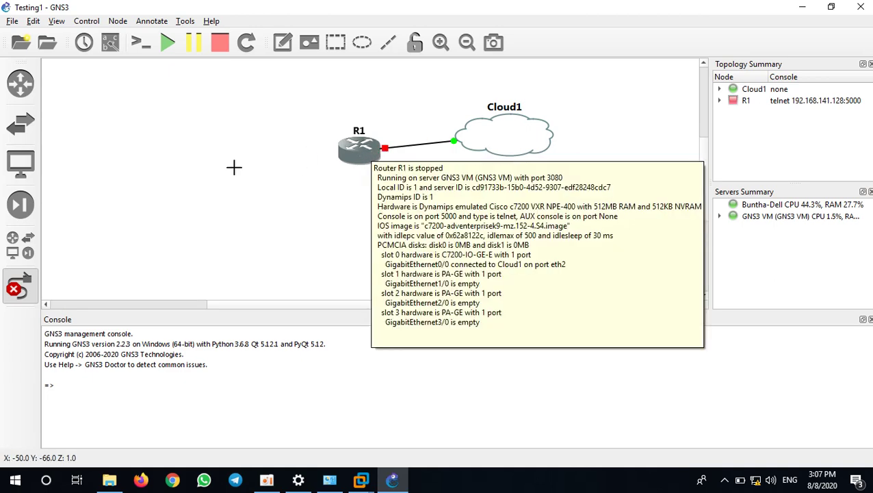
Step: Turn on interface labels and nudge the g0/0 and eth2 labels into place
click(111, 45)
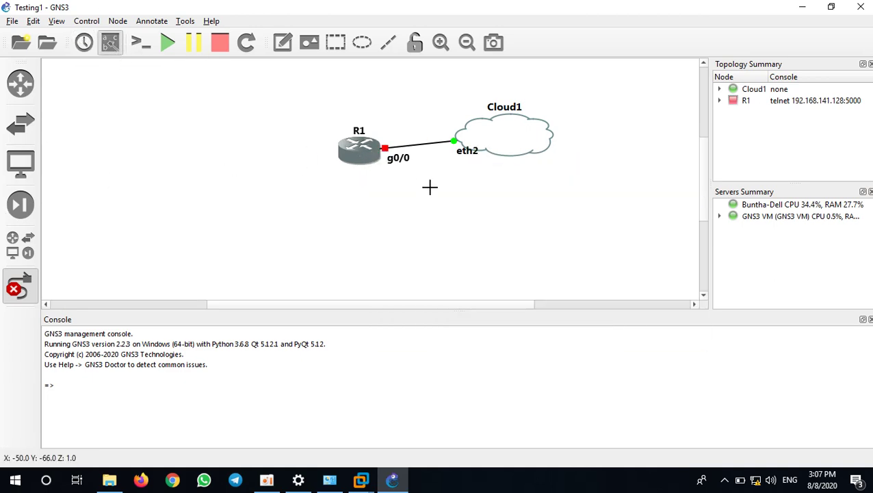
click(21, 286)
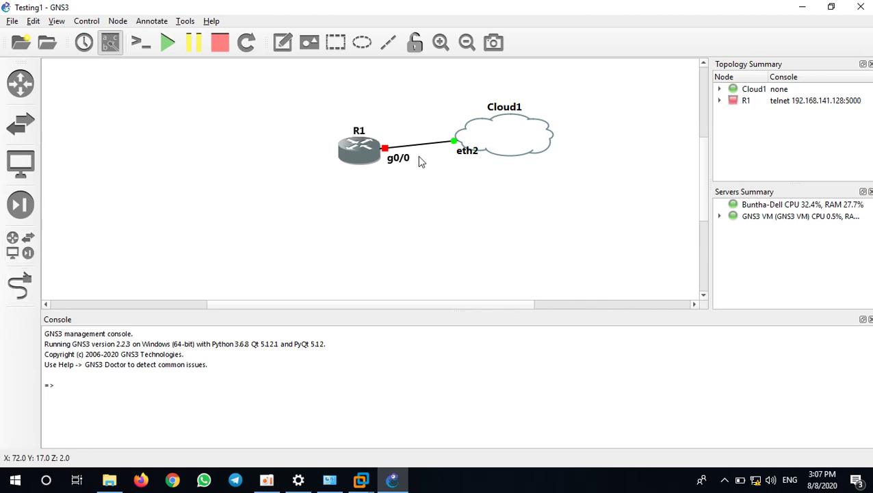
drag(401, 161, 392, 161)
drag(463, 161, 449, 164)
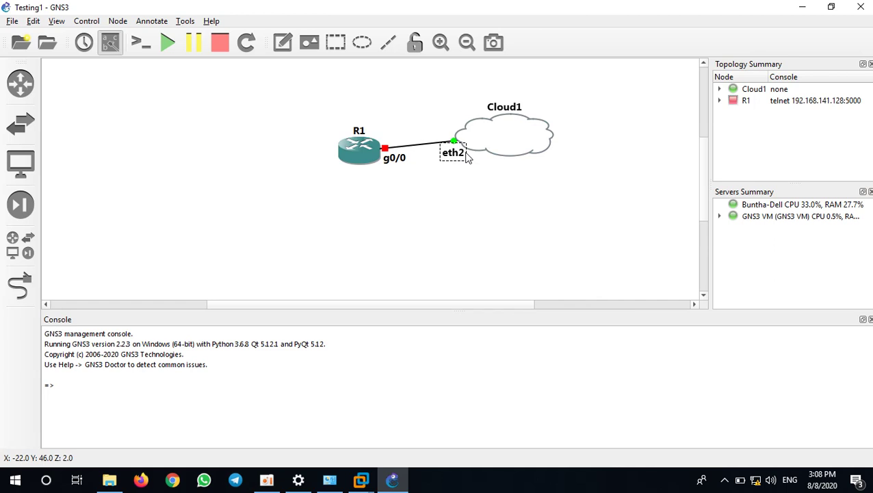
Step: Start all devices so R1 runs and its link to Cloud1 shows green
click(503, 488)
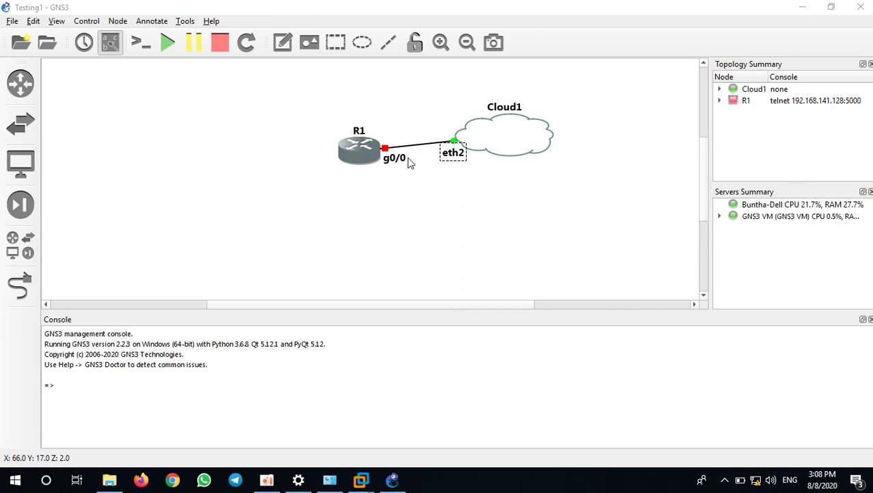
click(166, 44)
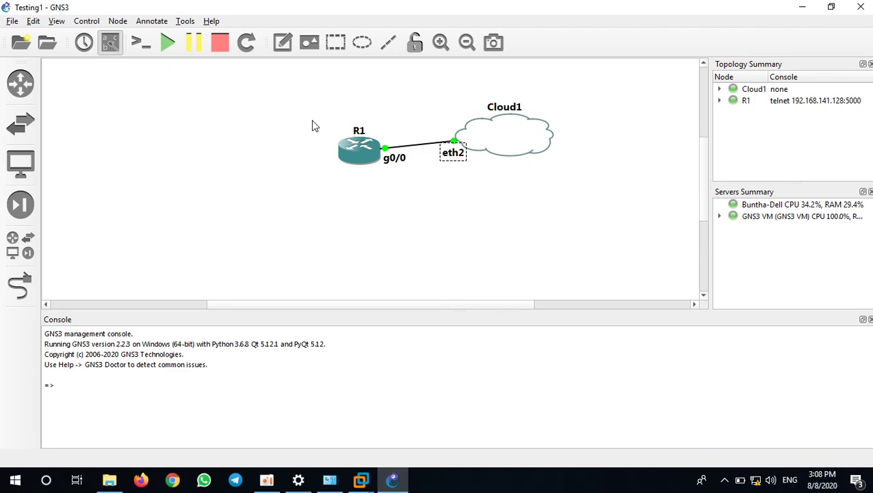
Step: Open R1's console in PuTTY and move the window up and left
right_click(362, 147)
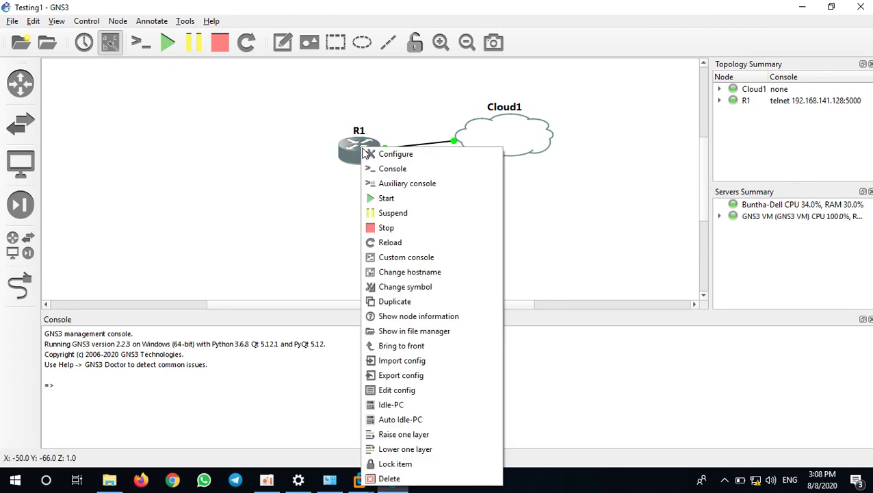
click(404, 169)
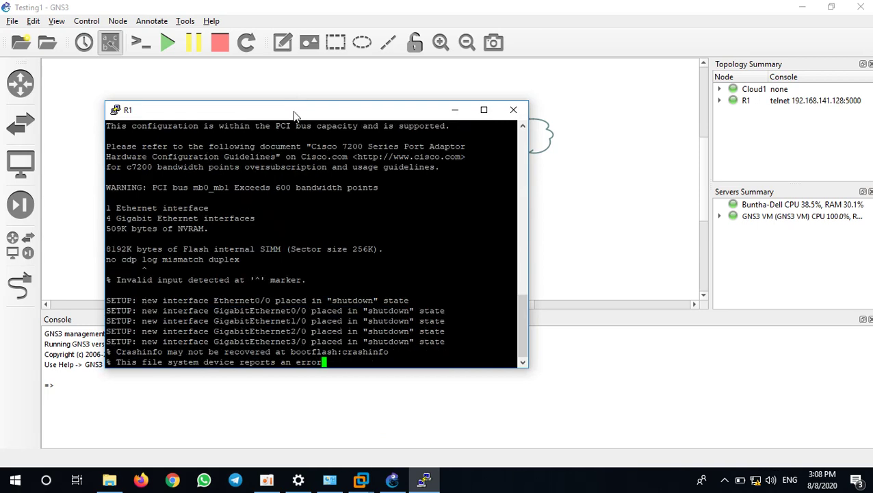
drag(294, 115, 283, 94)
Step: Change the PuTTY console font to Courier New 14-point and apply it
right_click(282, 94)
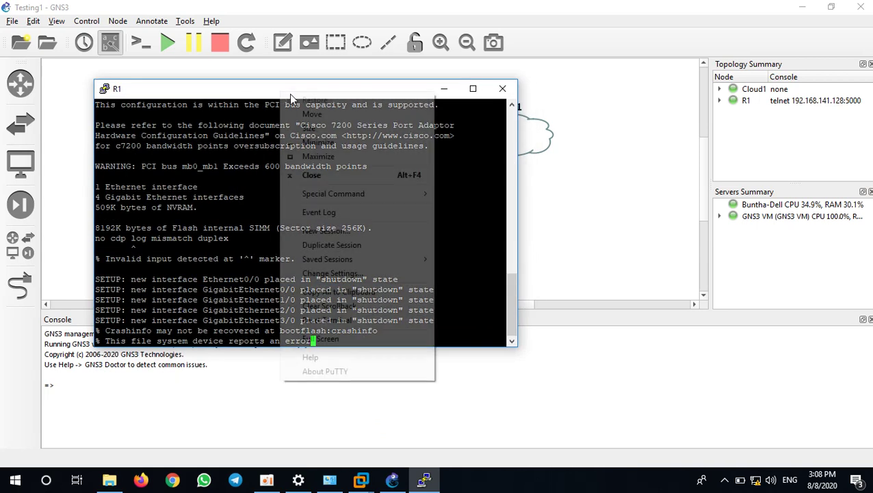
click(366, 273)
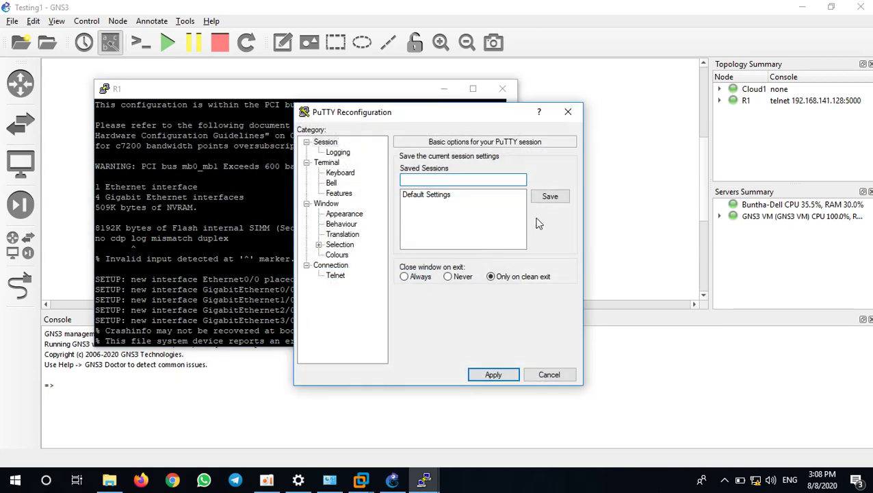
click(352, 215)
click(551, 233)
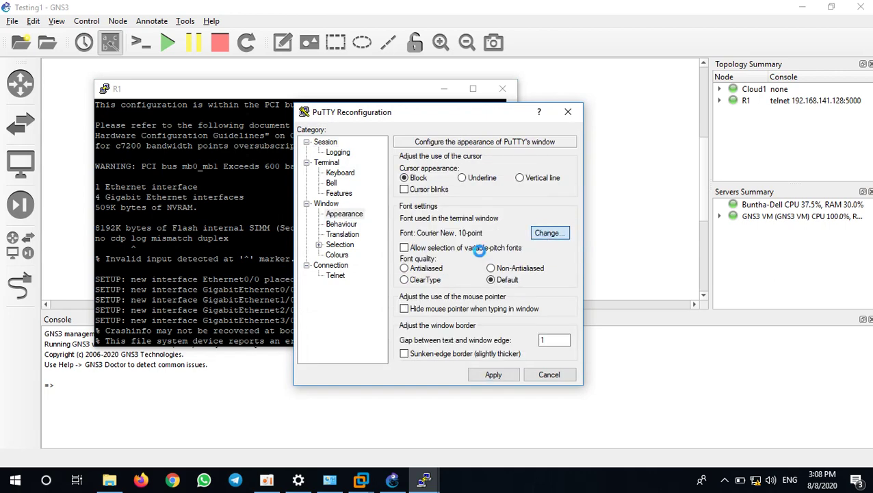
click(543, 246)
click(497, 444)
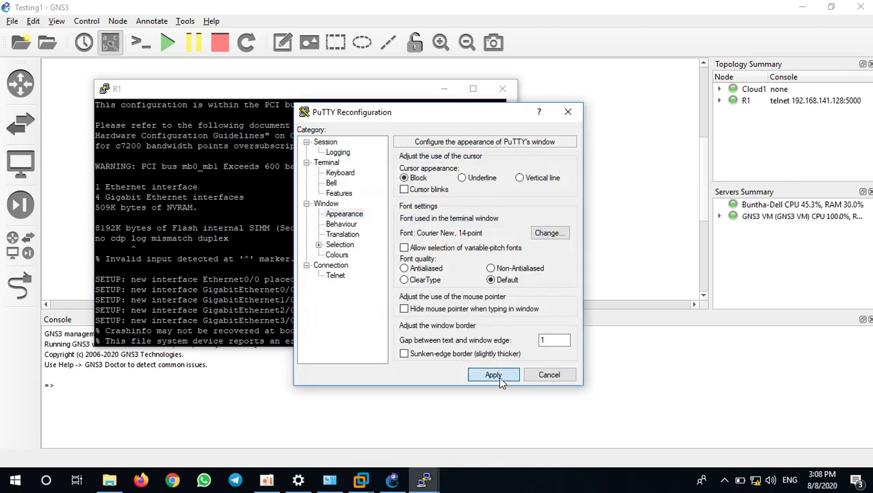
click(494, 376)
drag(438, 94, 403, 43)
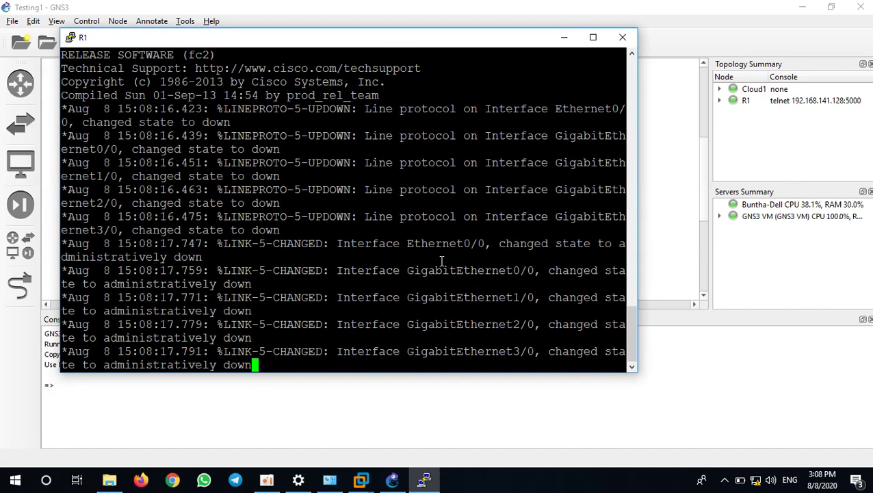
Step: Get a fresh R1> prompt and lower the speaker volume
key(Return)
key(Return)
key(Return)
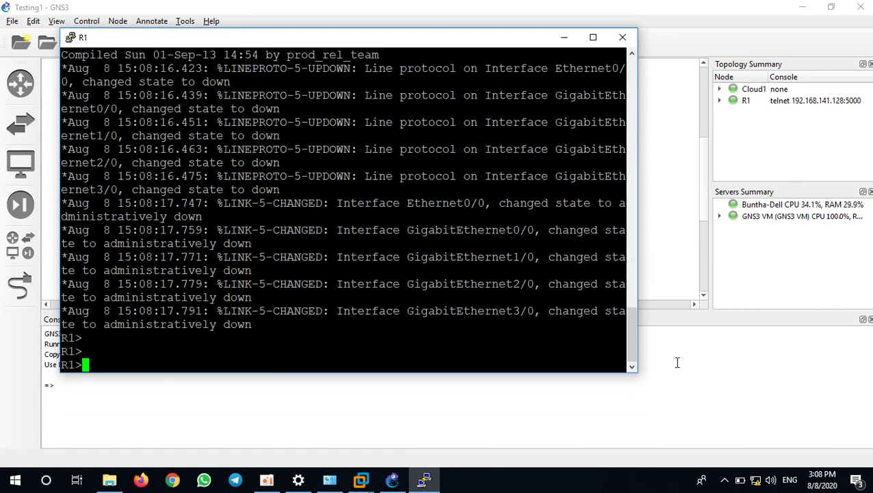
click(771, 481)
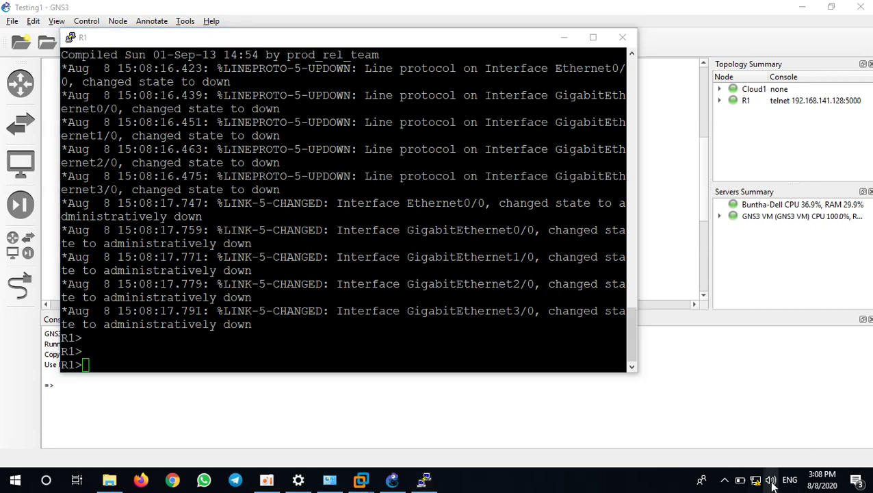
drag(835, 449, 727, 457)
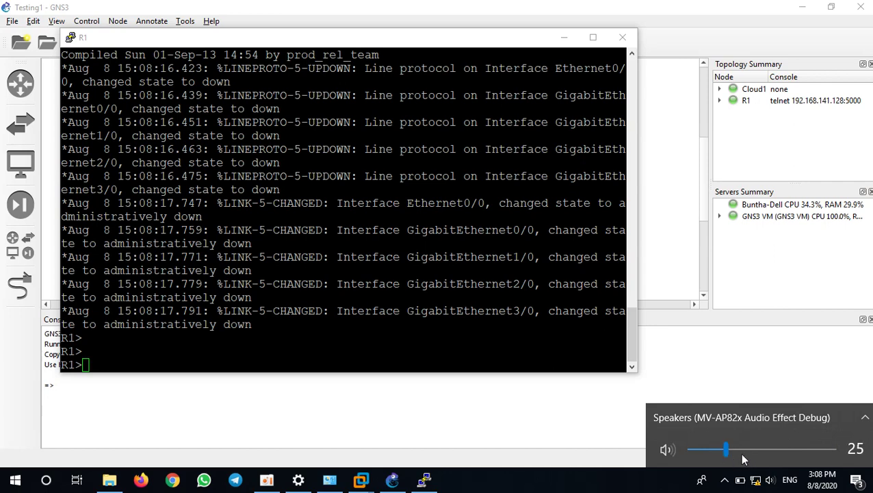
click(173, 357)
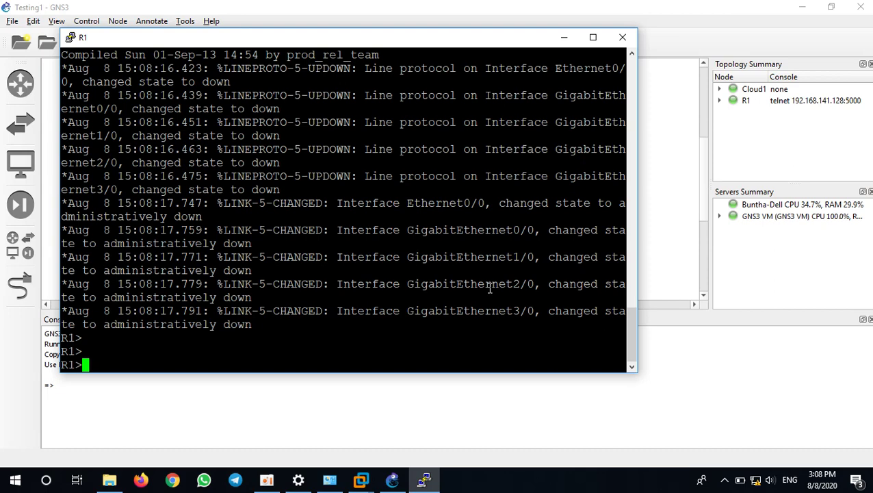
Step: On R1, enter privileged and global configuration mode and select interface g0/0
text(en)
key(Return)
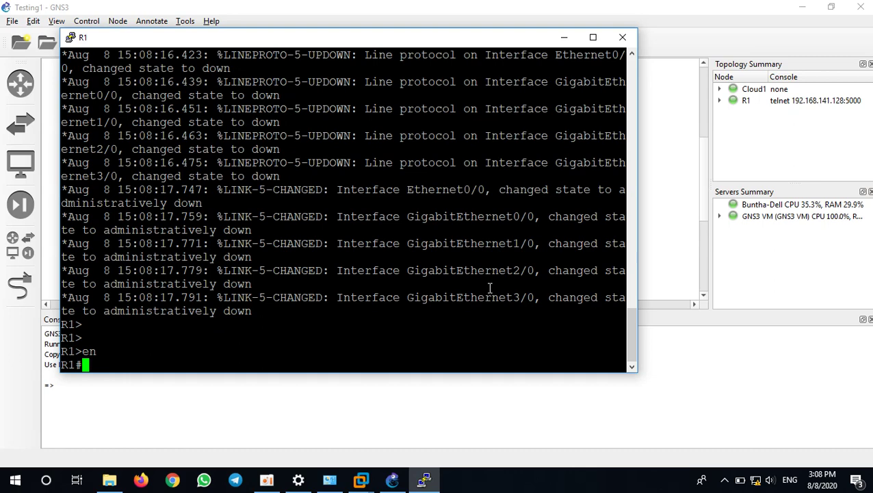
text(config t)
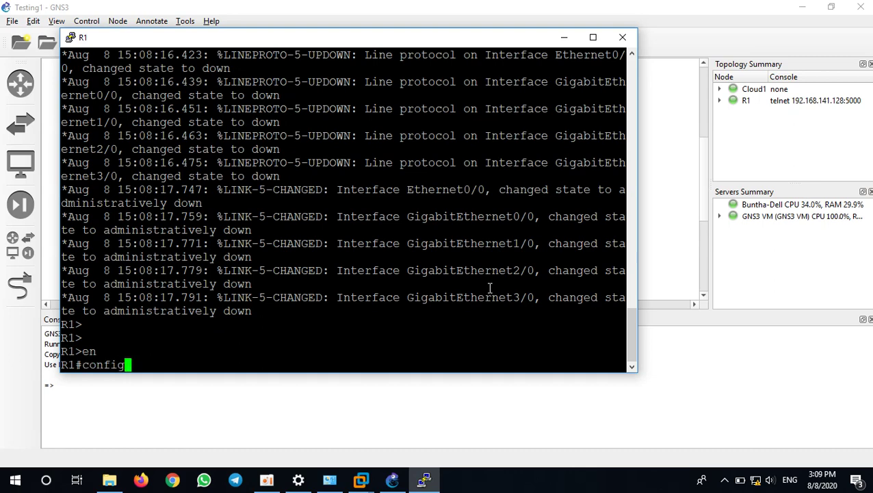
key(Return)
text(int g0/0)
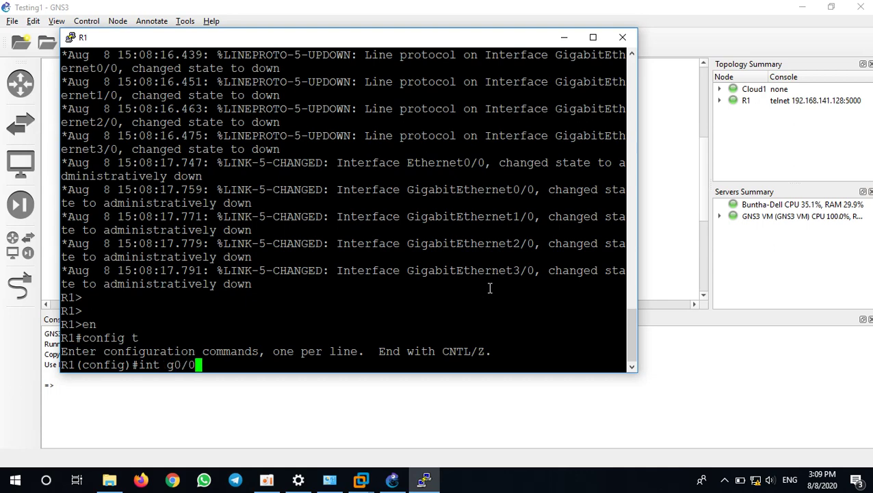
key(Return)
Step: Assign g0/0 the address 192.168.11.1 255.255.255.0 and enable it with no shut
text(i)
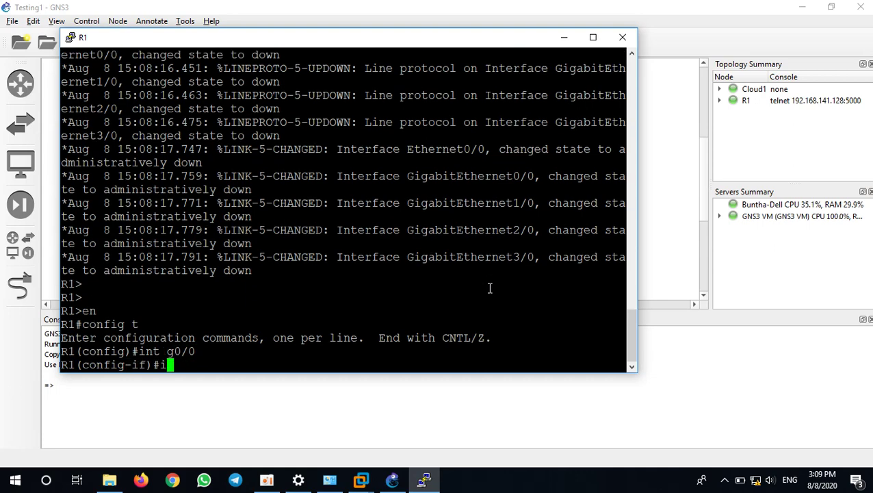
text(p addres)
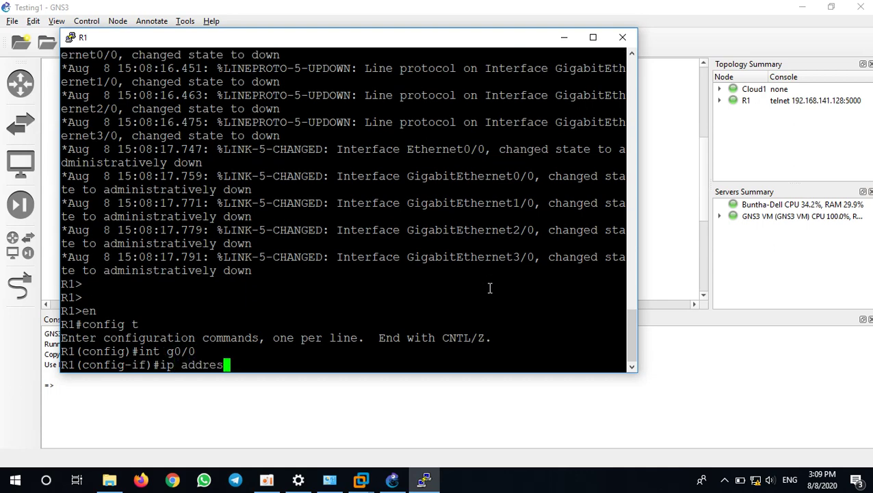
text(s 192.1689)
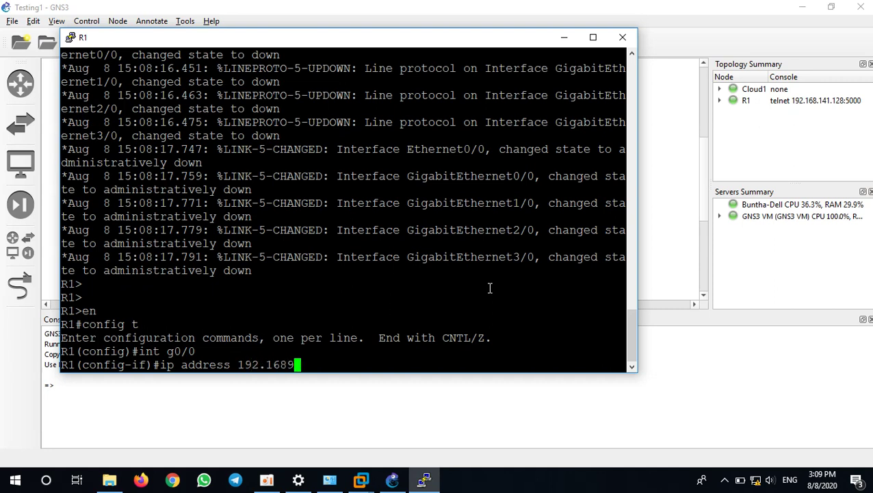
key(BackSpace)
text(.11.1)
text(255)
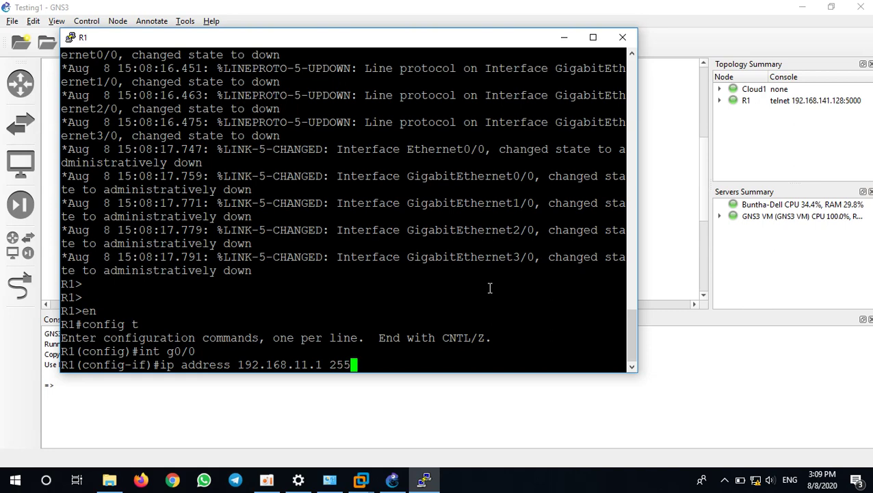
text(.255.255.0)
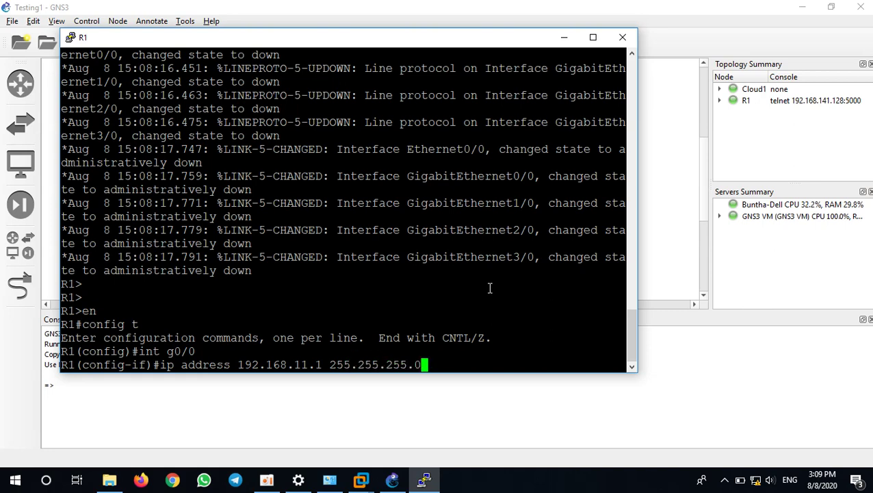
key(Return)
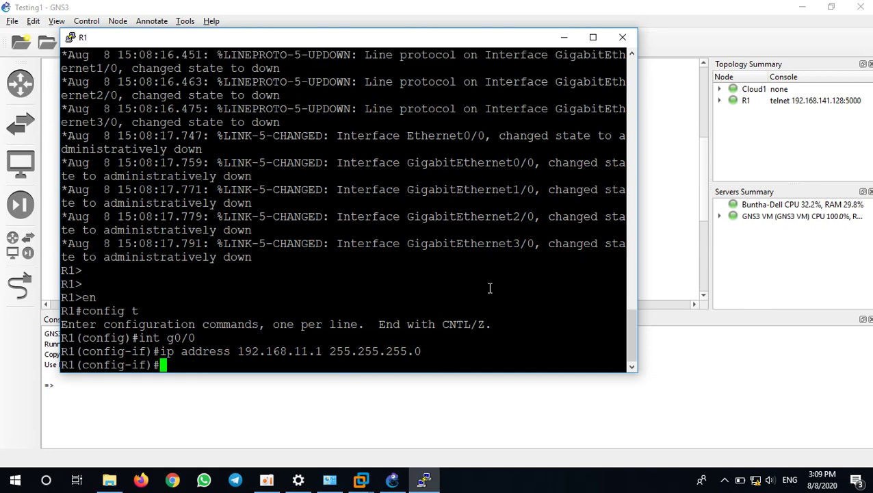
text(no shut)
key(Return)
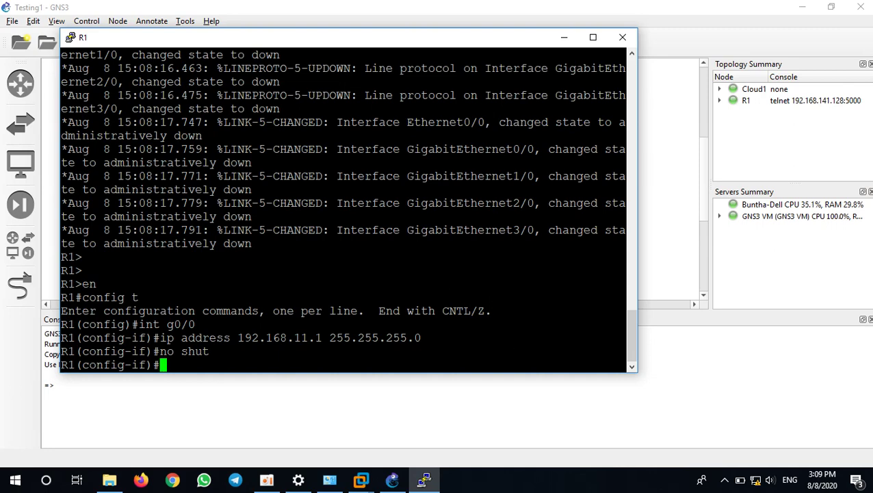
Step: Launch cmd and run 'ping 192.168.11.1 -t', which reports General failure
key(super+r)
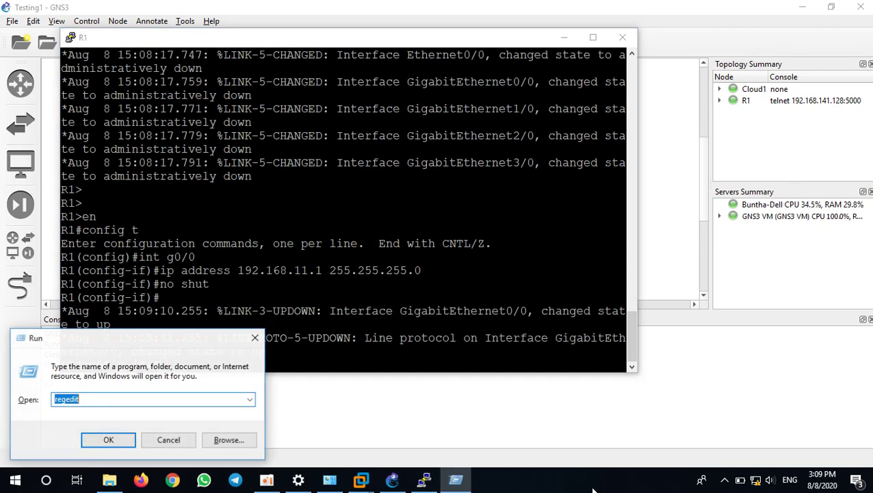
text(cmd)
key(Return)
text(ping)
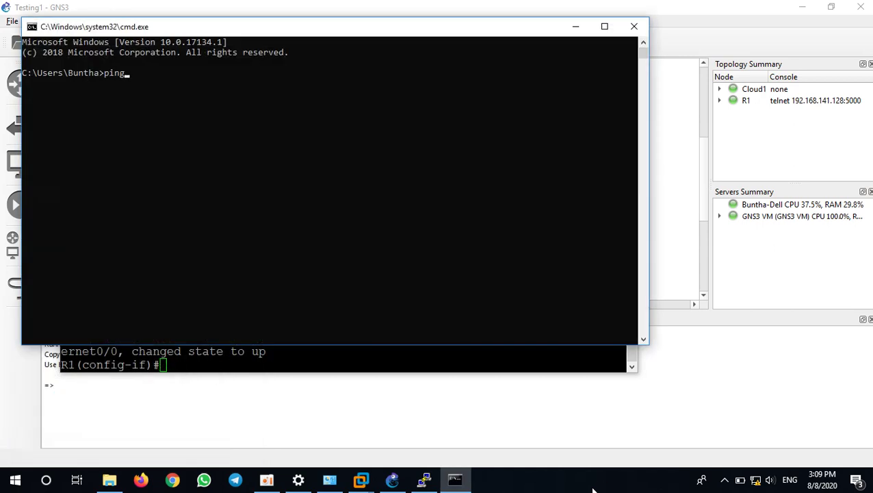
text( 192.168.11.1 -t)
key(Return)
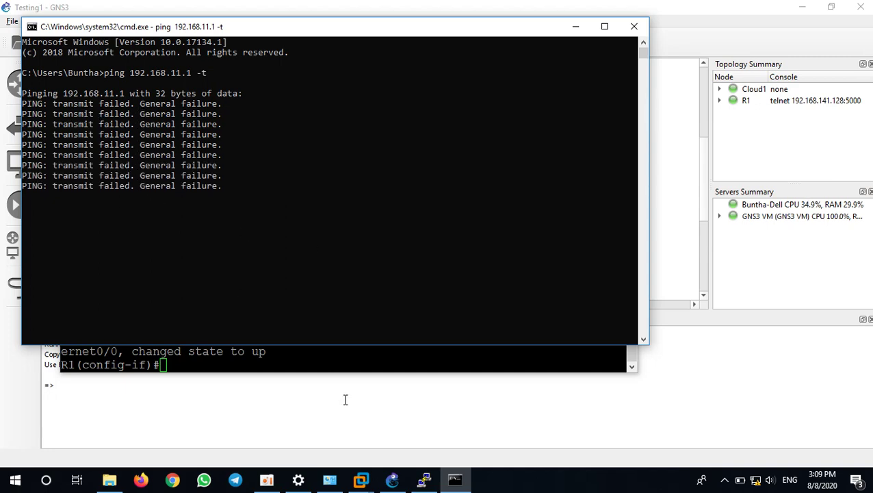
click(329, 480)
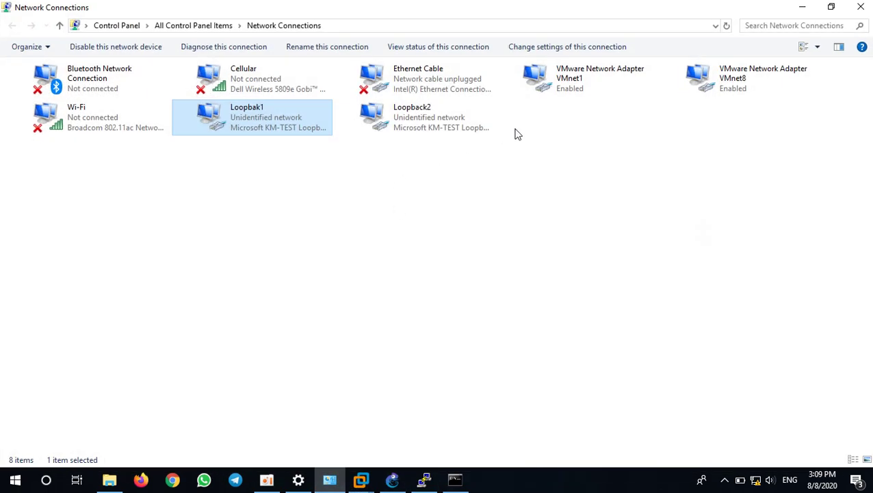
Step: Open the properties of the Loopbak1 adapter in Network Connections
drag(835, 228, 78, 74)
click(460, 483)
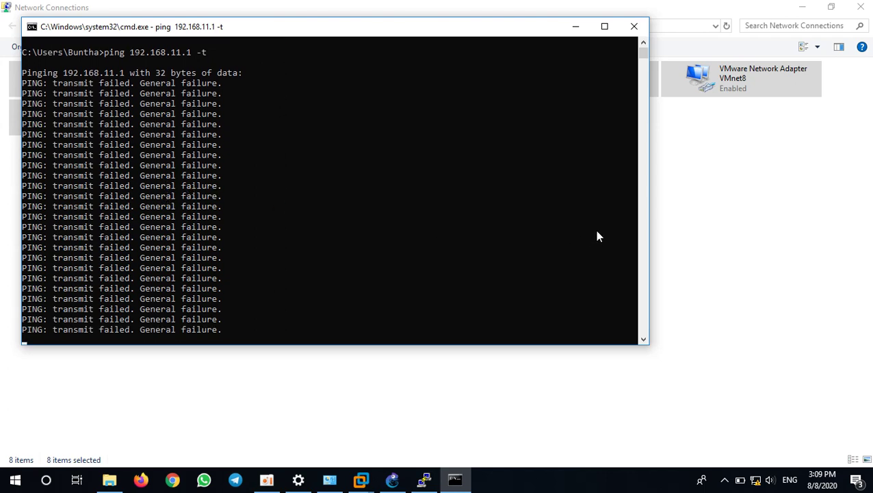
click(458, 404)
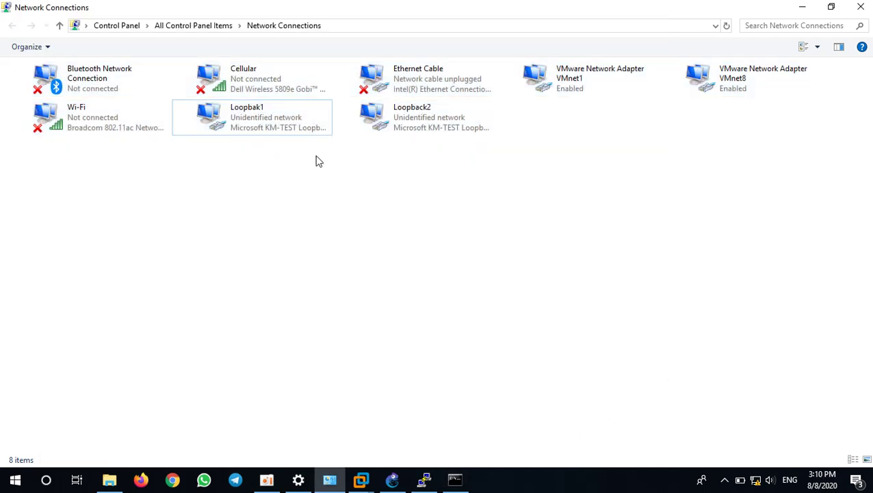
click(227, 121)
right_click(227, 120)
click(282, 243)
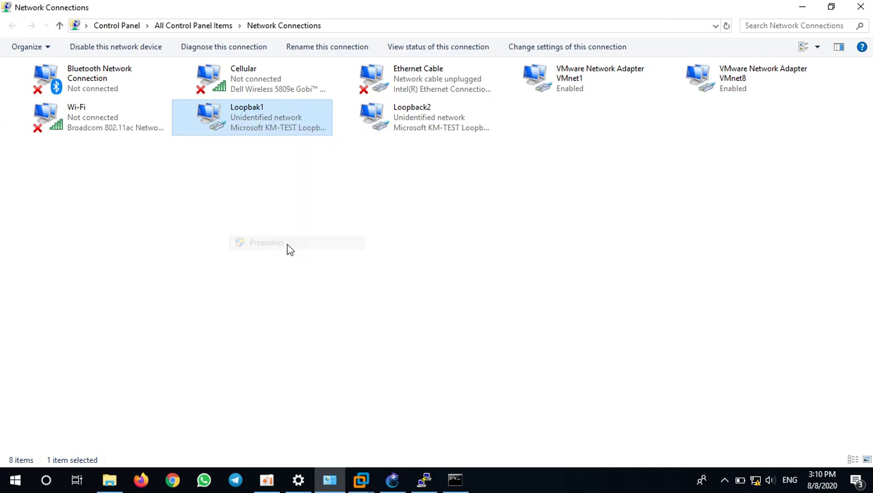
Step: Give Loopbak1 the static IPv4 address 192.168.11.11 with mask 255.255.255.0 and apply it
double_click(137, 228)
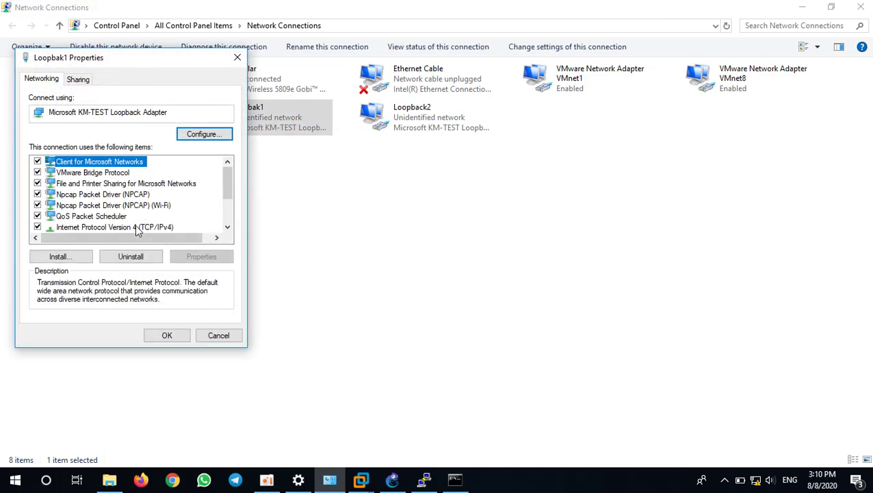
click(96, 217)
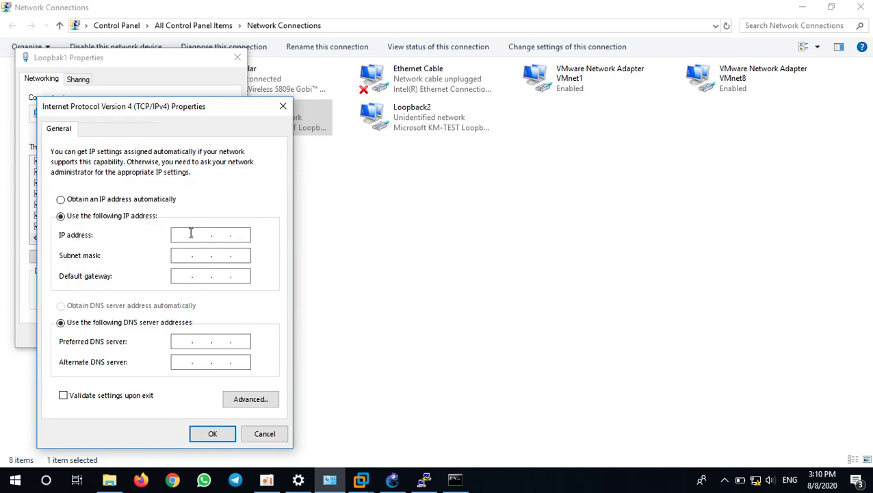
click(188, 234)
text(192 . 168 . 11 . 11)
key(Tab)
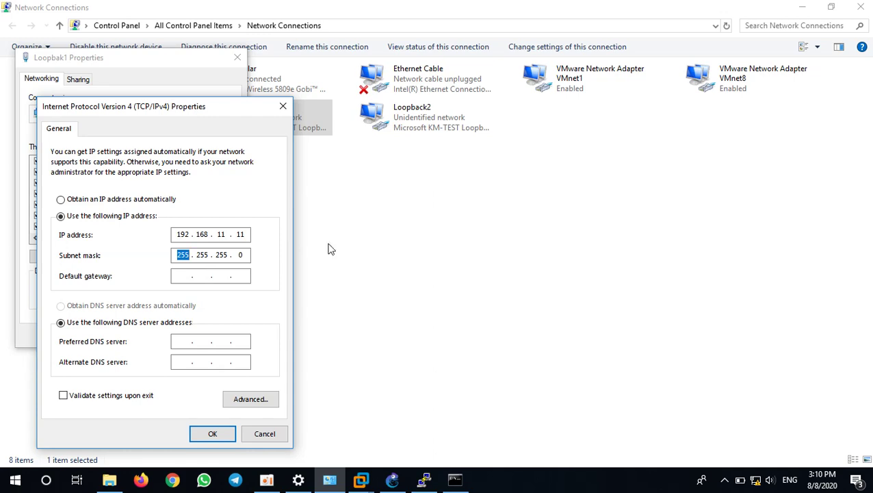
click(213, 433)
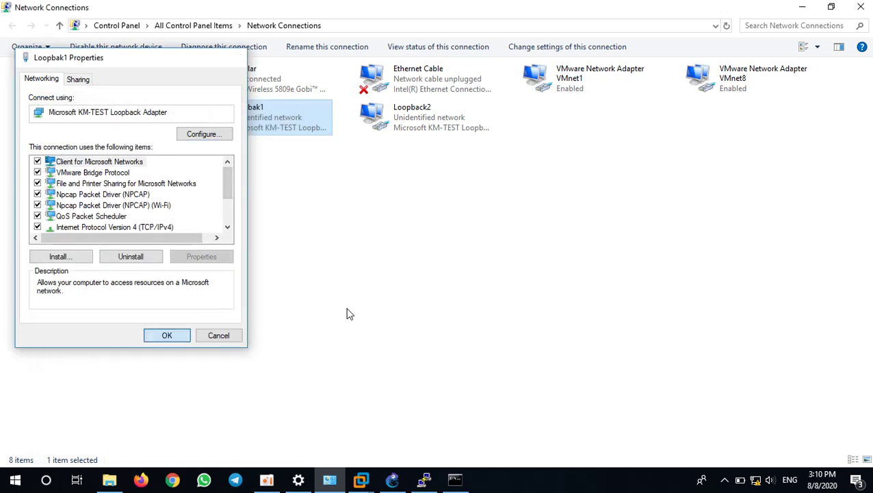
click(174, 335)
click(802, 7)
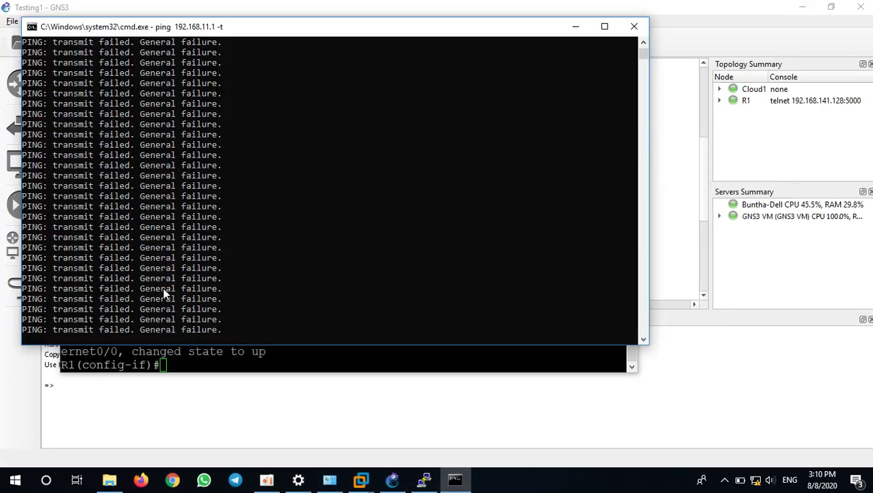
Step: Move the ping window aside and leave Select mode so replies from 192.168.11.1 (TTL=255) appear
drag(214, 31, 378, 34)
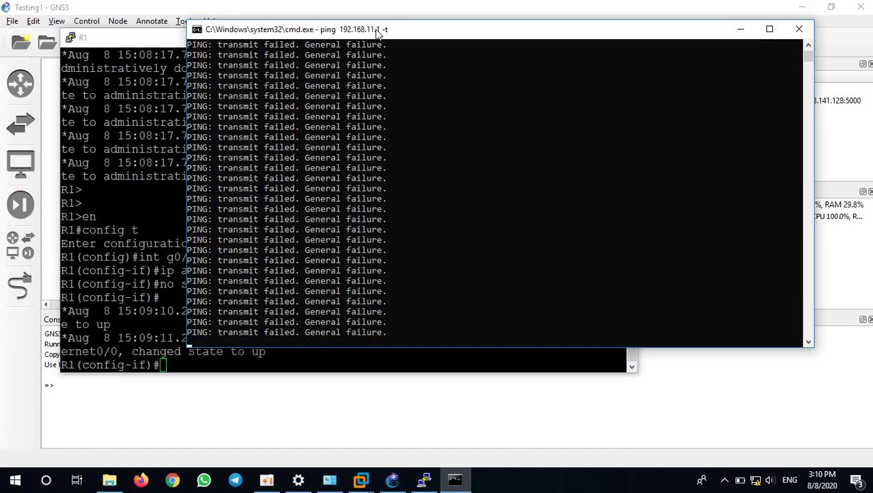
click(348, 301)
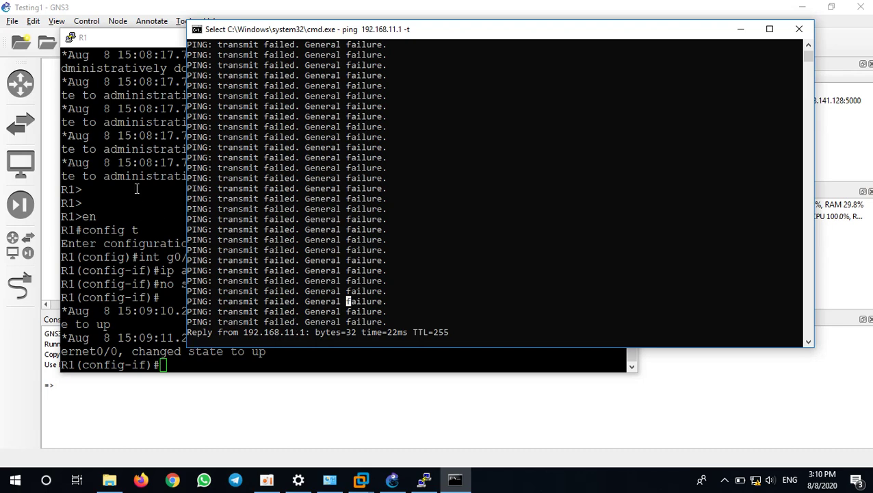
click(137, 44)
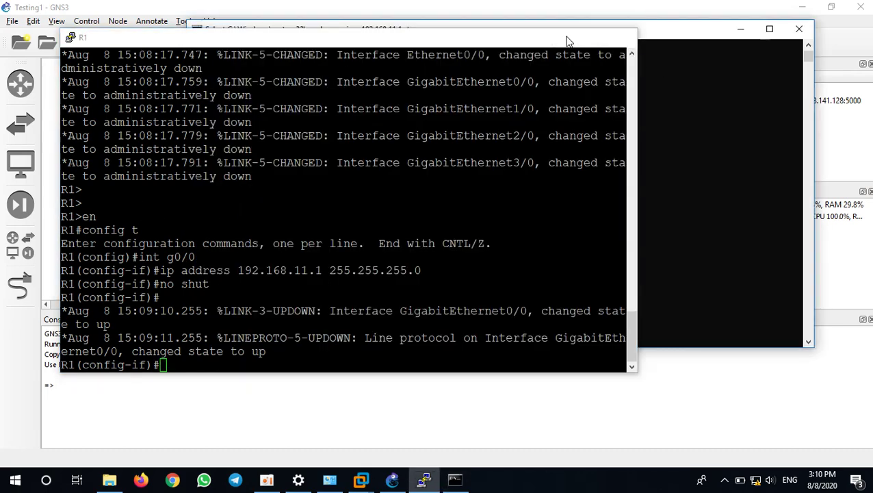
key(alt+Tab)
click(430, 291)
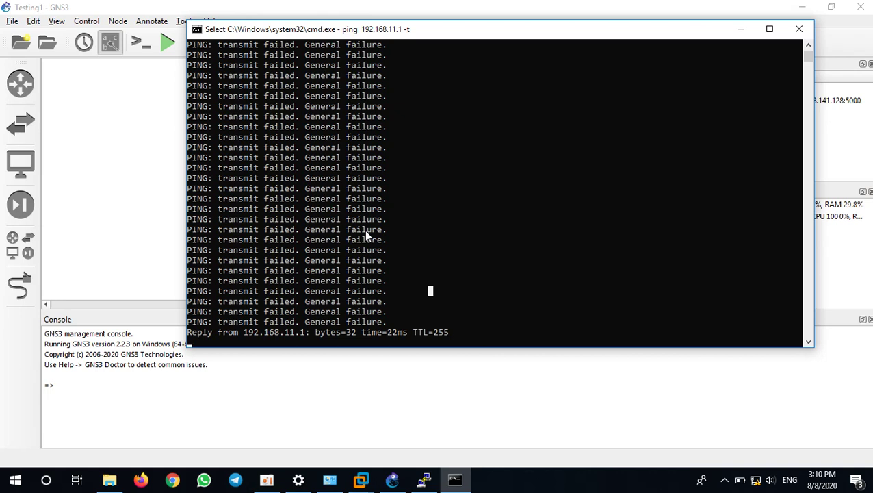
key(Escape)
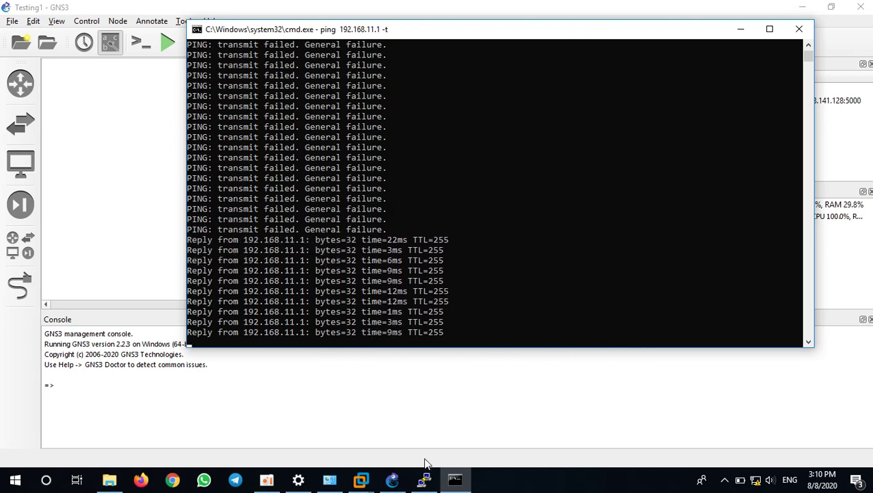
click(329, 481)
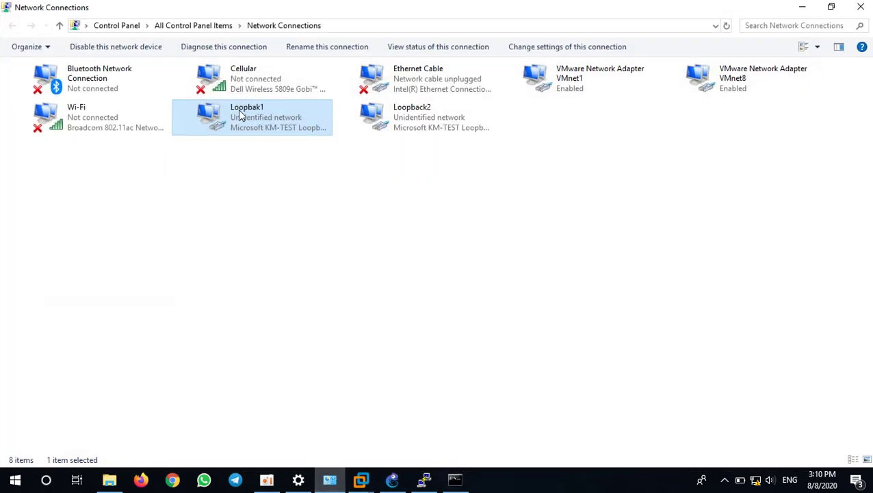
Step: Check the GNS3 VM console in VMware, then drag R1 down-left on the Testing1 canvas
click(802, 7)
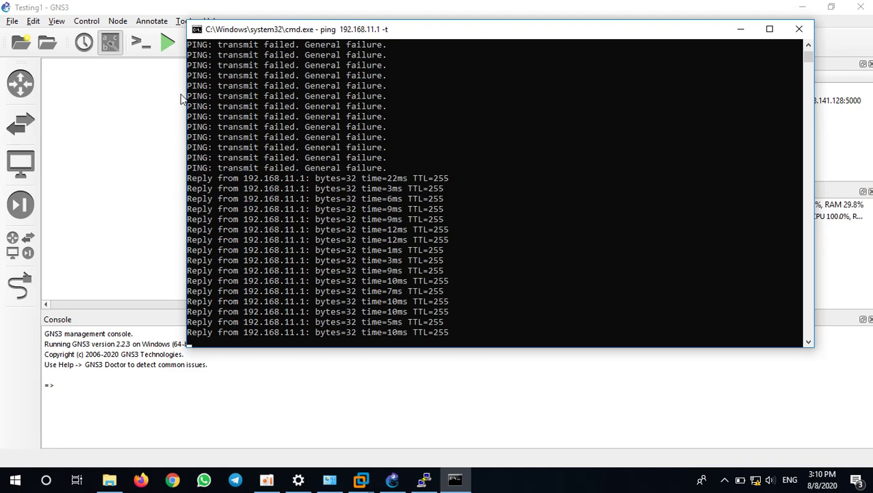
click(361, 479)
click(436, 395)
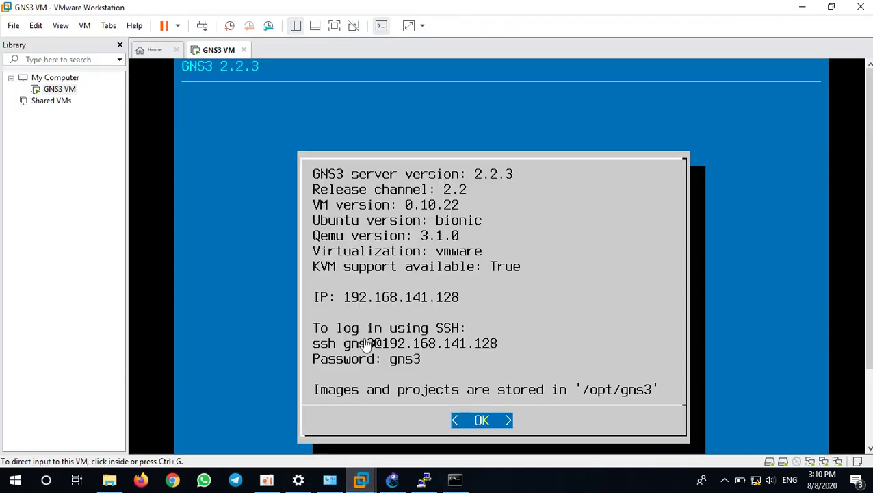
click(797, 6)
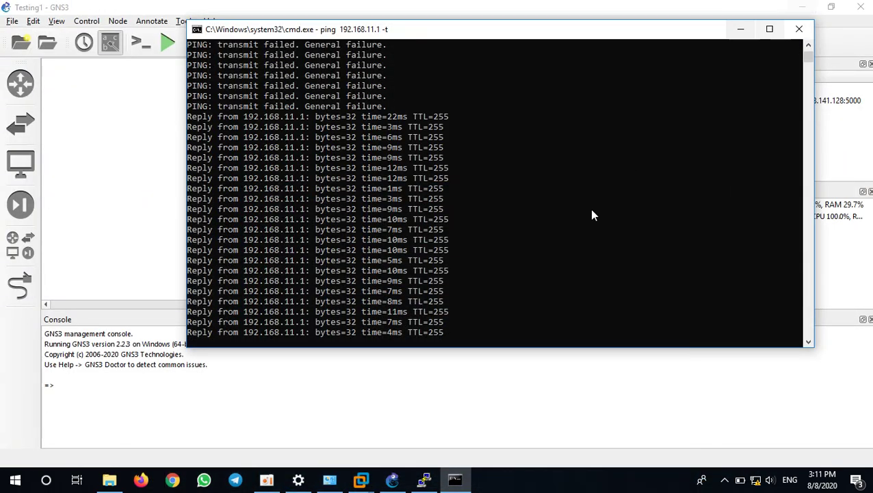
click(742, 28)
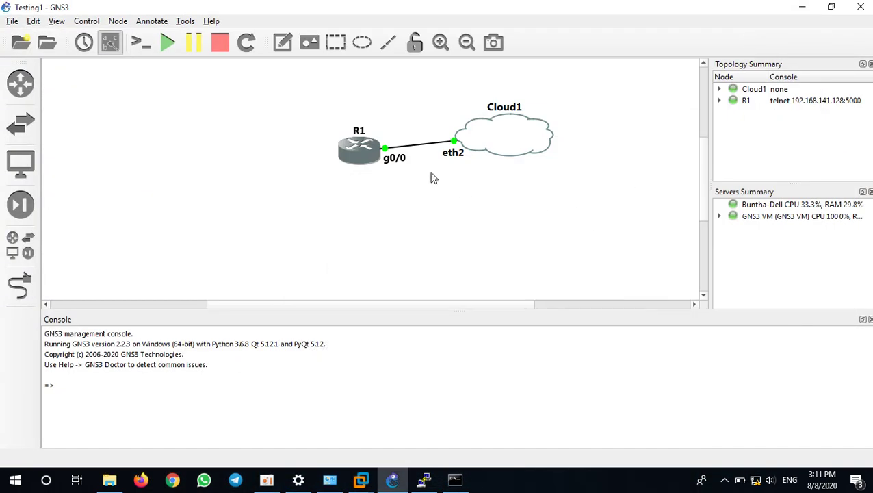
drag(364, 156, 309, 182)
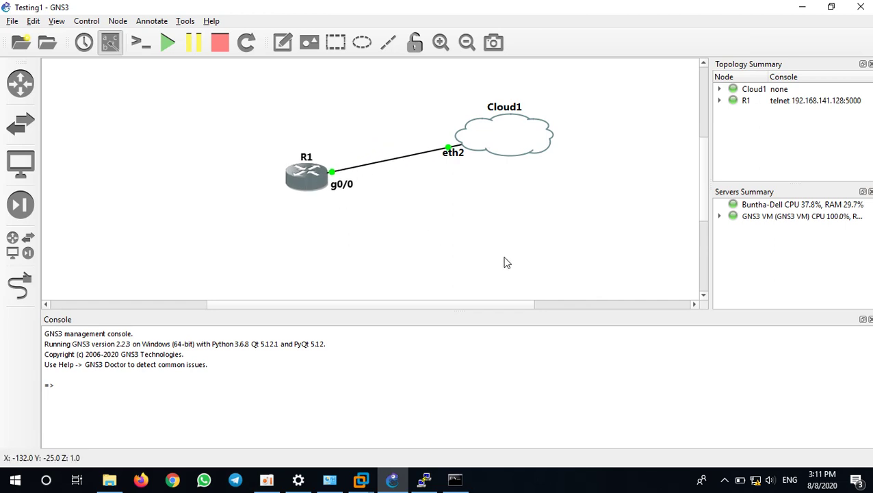